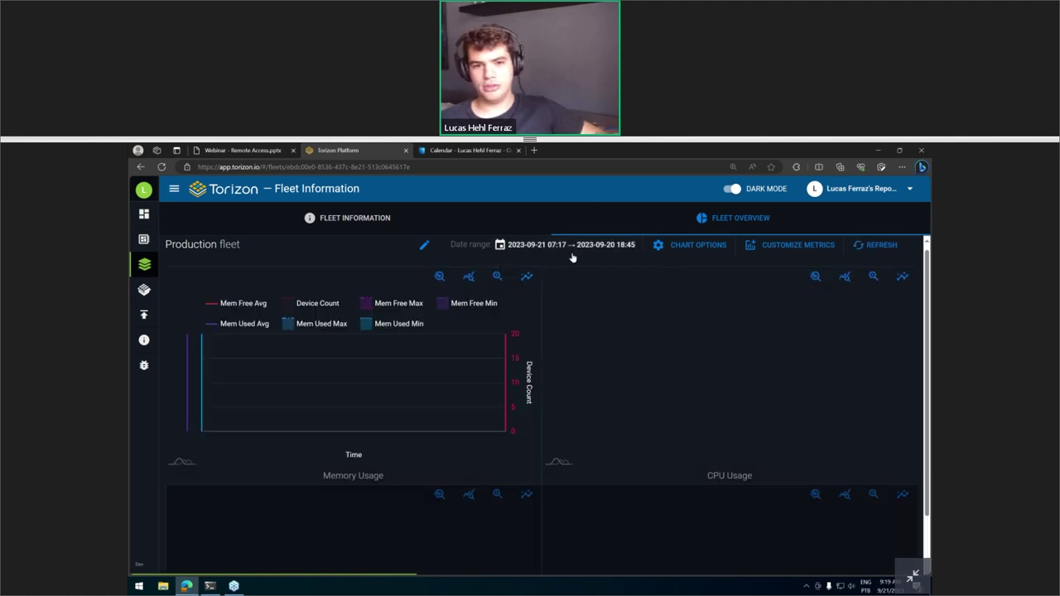
Step: Limit the Production fleet charts to the last hour and review the CPU Temperature and Runtime Errors charts
left_click(572, 248)
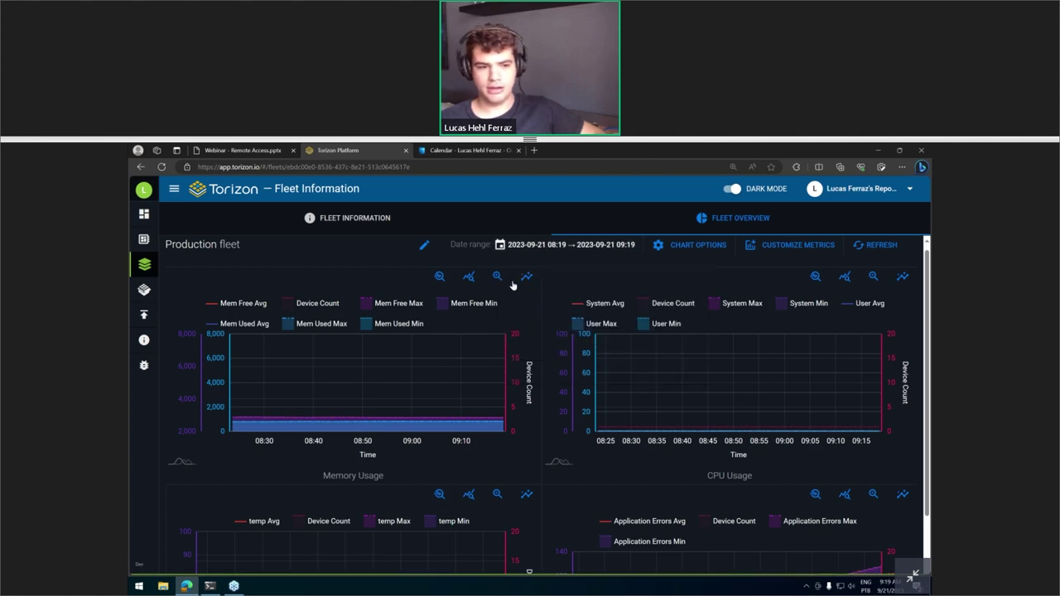
scroll(512, 282, "down", 1)
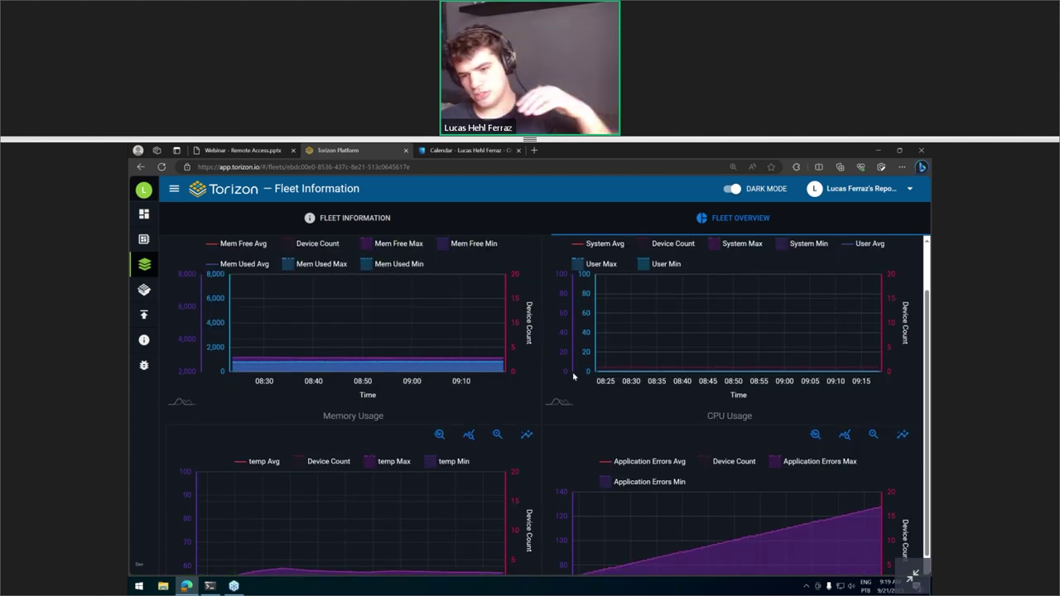
scroll(568, 379, "down", 2)
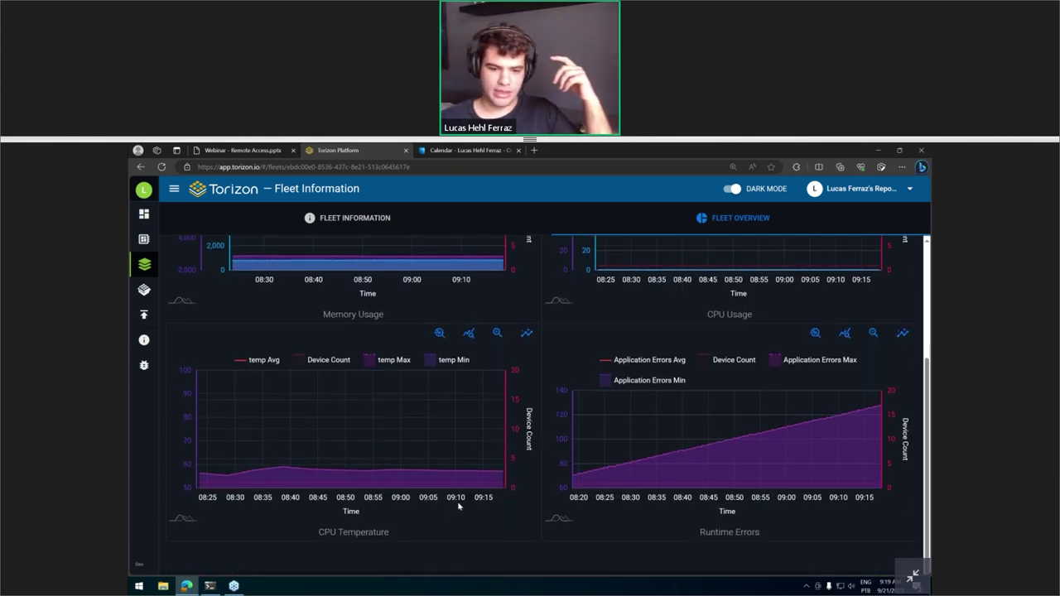
left_click(617, 552)
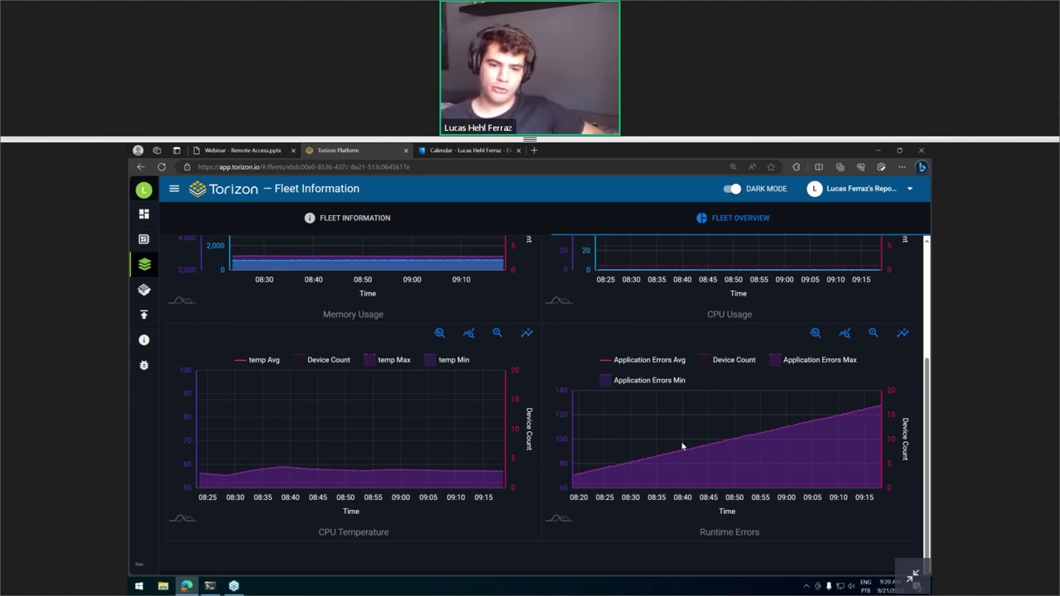
left_click(814, 333)
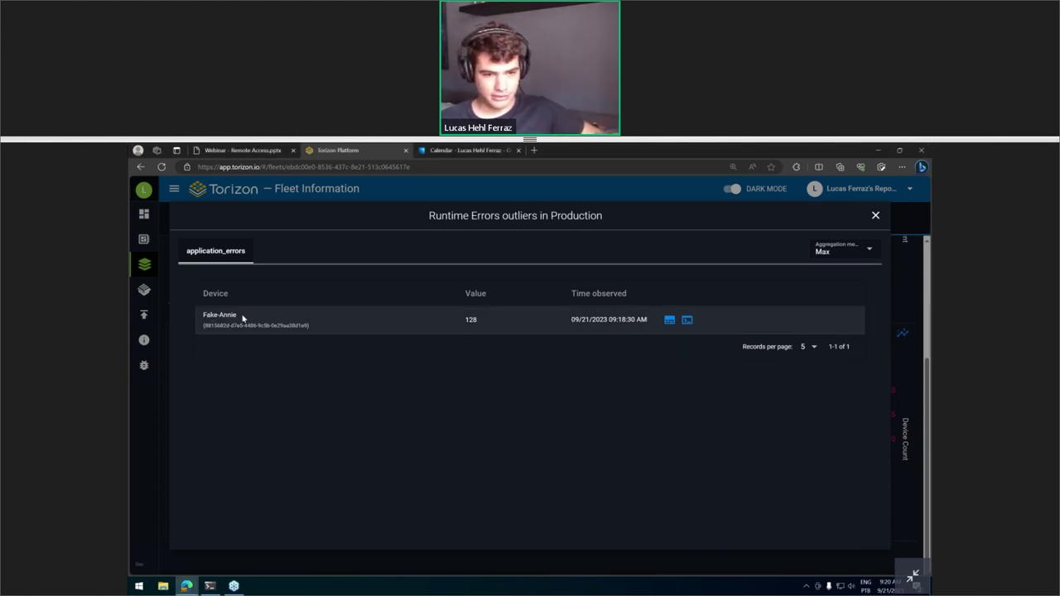
left_click_drag(465, 317, 479, 319)
left_click(487, 367)
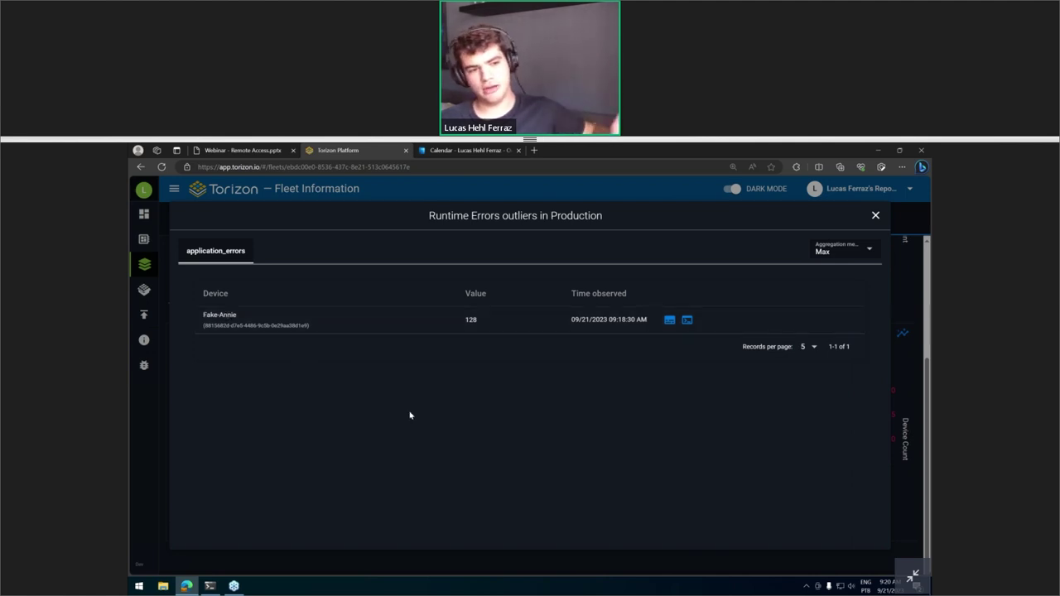
left_click(669, 320)
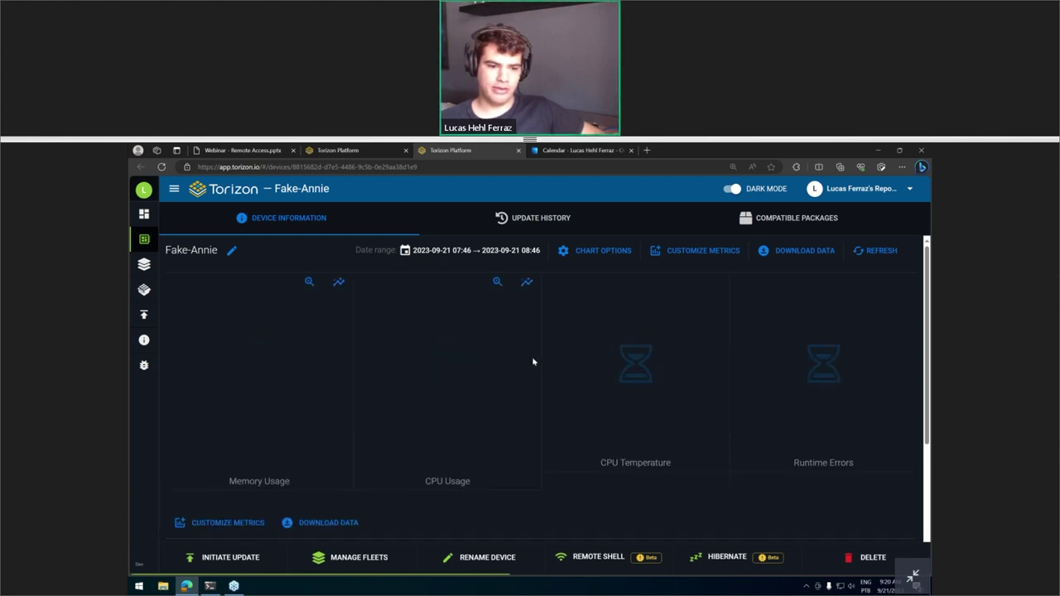
scroll(532, 361, "down", 10)
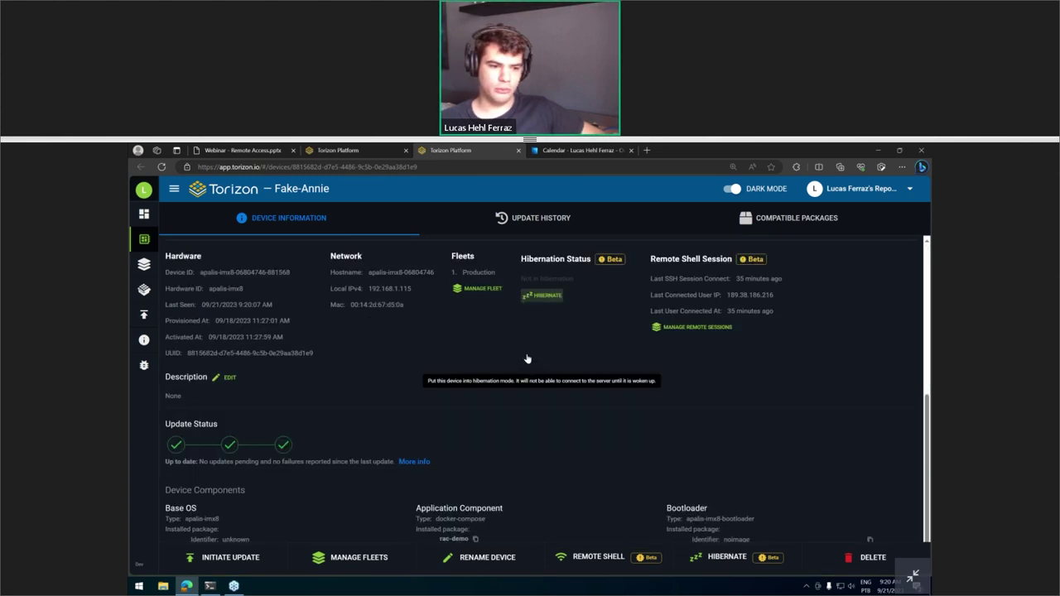
scroll(533, 461, "up", 3)
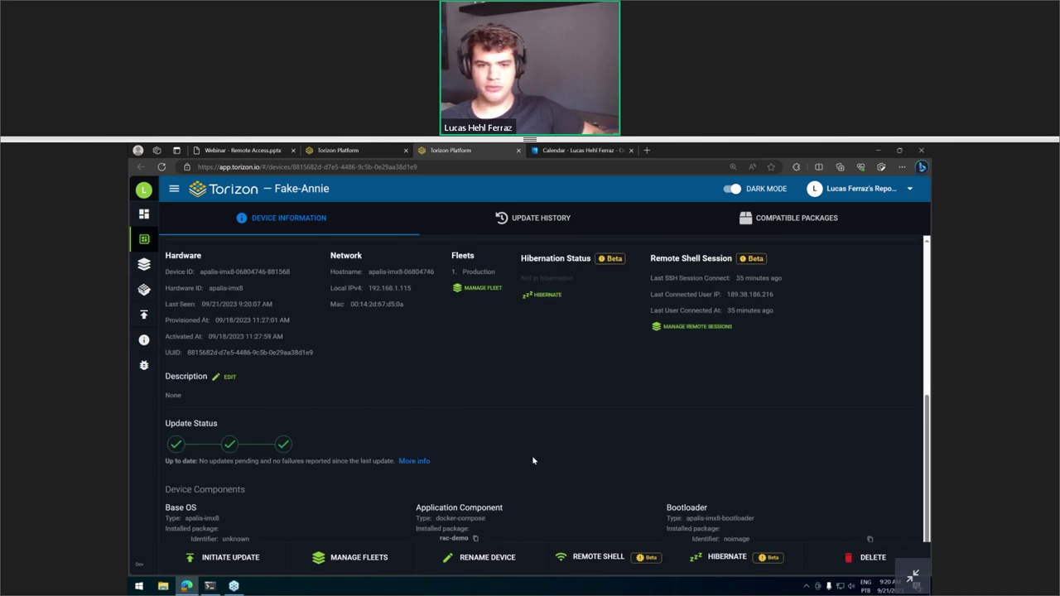
scroll(532, 460, "up", 5)
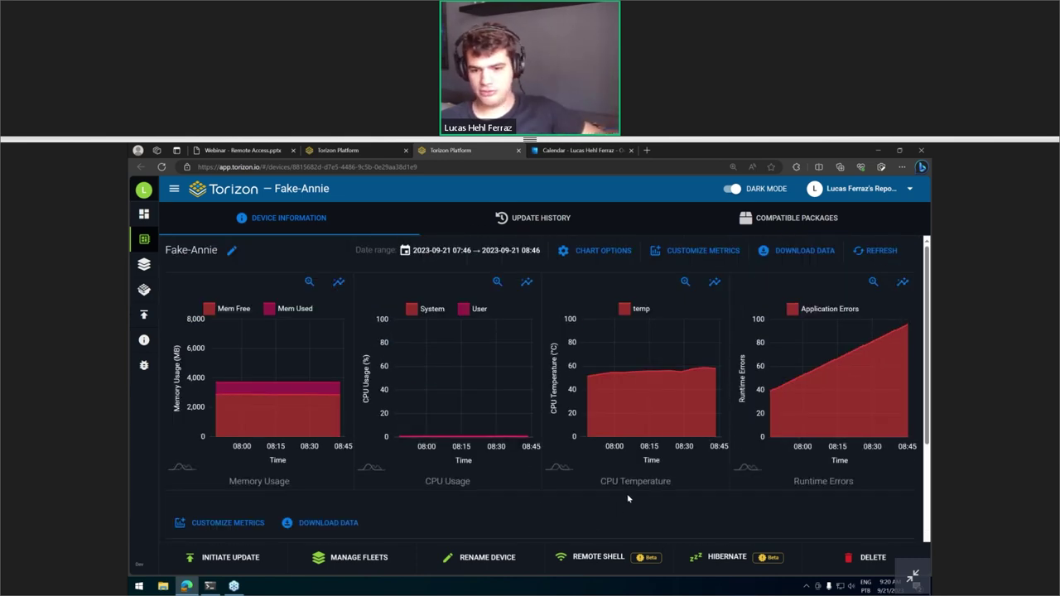
mouse_move(794, 385)
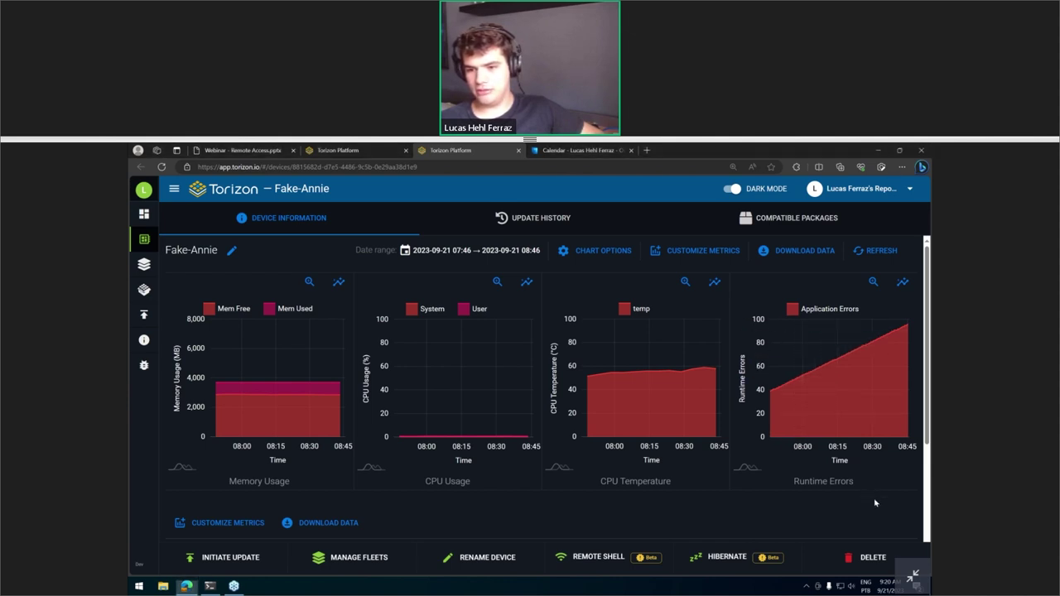
mouse_move(905, 328)
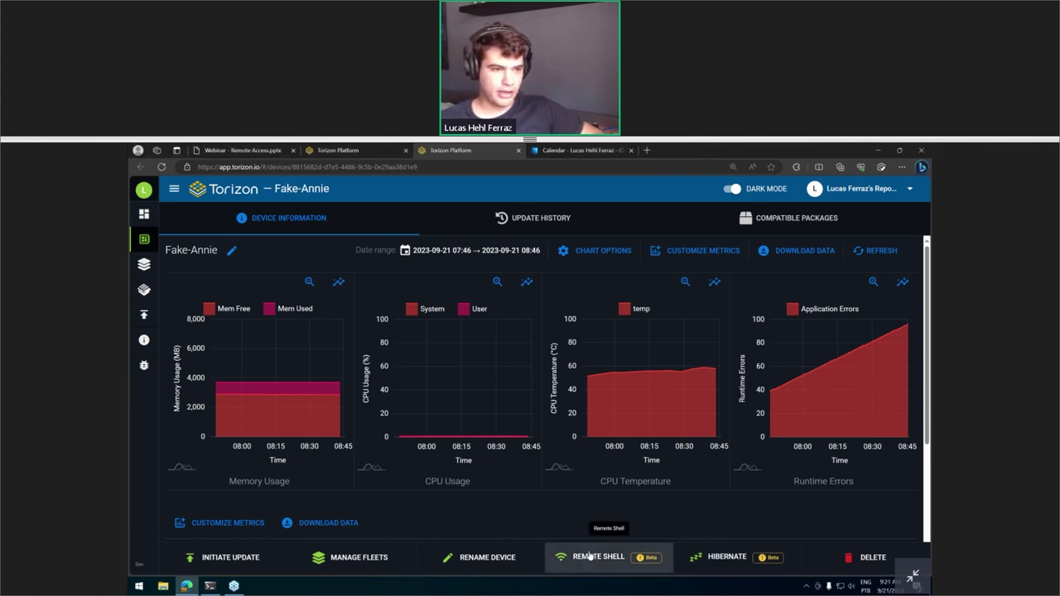
Step: Go to My Account's Remote Access Manager and look over the SSH key and Friendly name fields
left_click(150, 191)
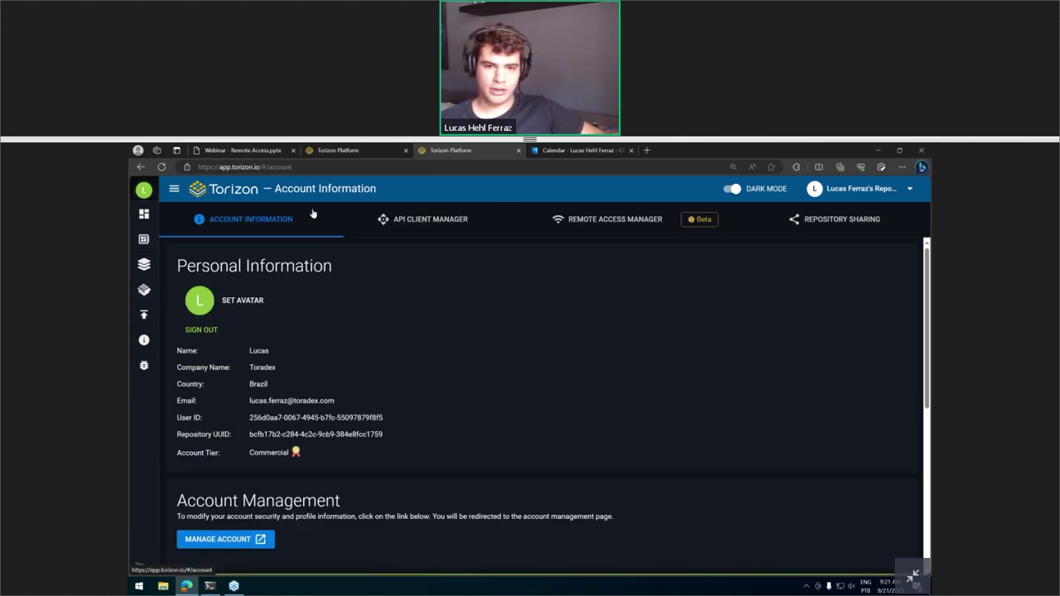
left_click(593, 230)
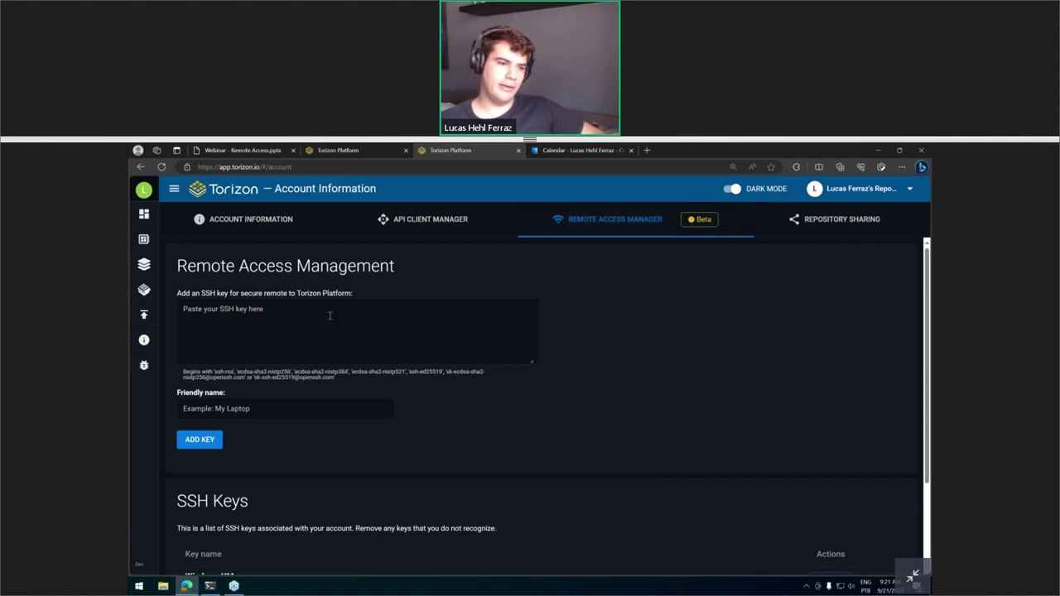
left_click(373, 317)
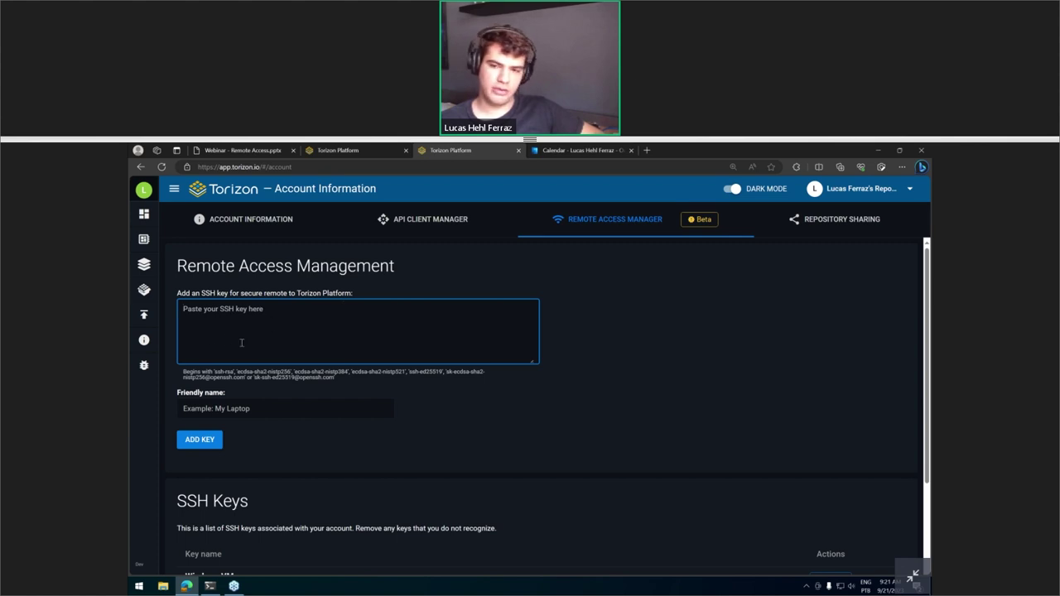
left_click(278, 405)
scroll(401, 419, "down", 3)
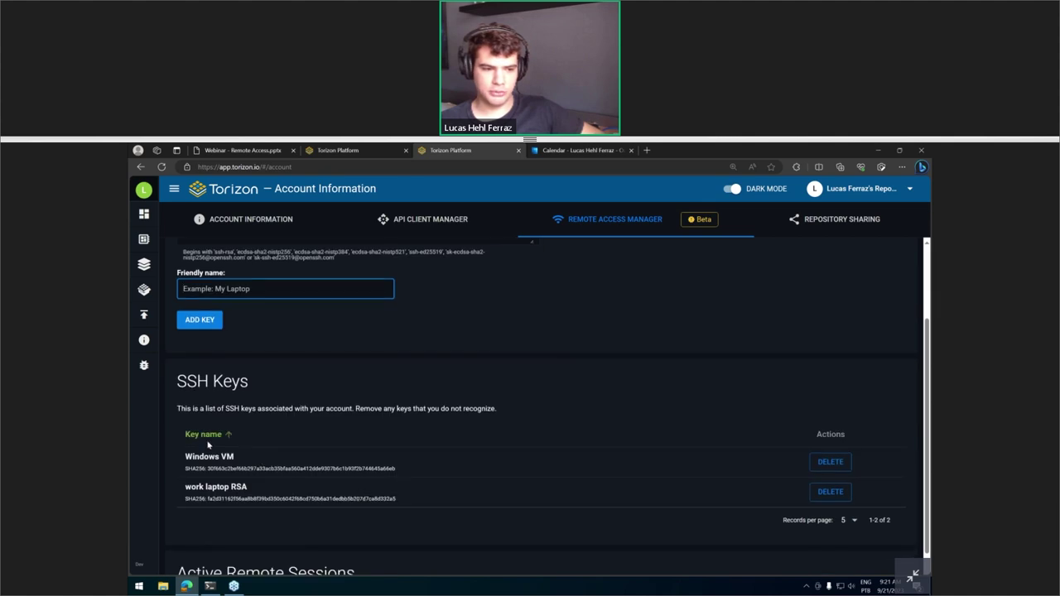
scroll(276, 383, "up", 3)
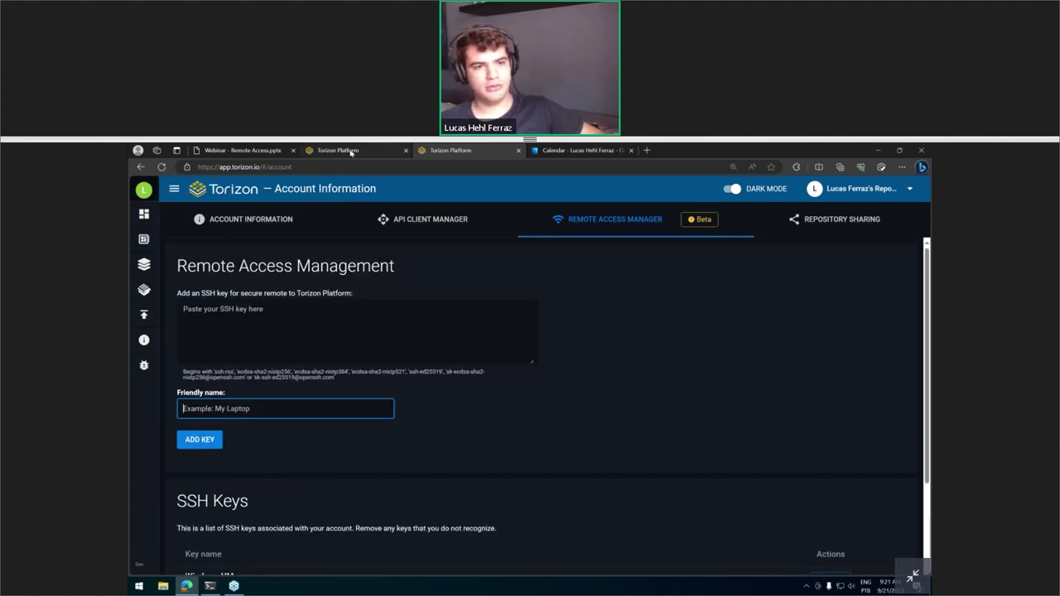
left_click(139, 168)
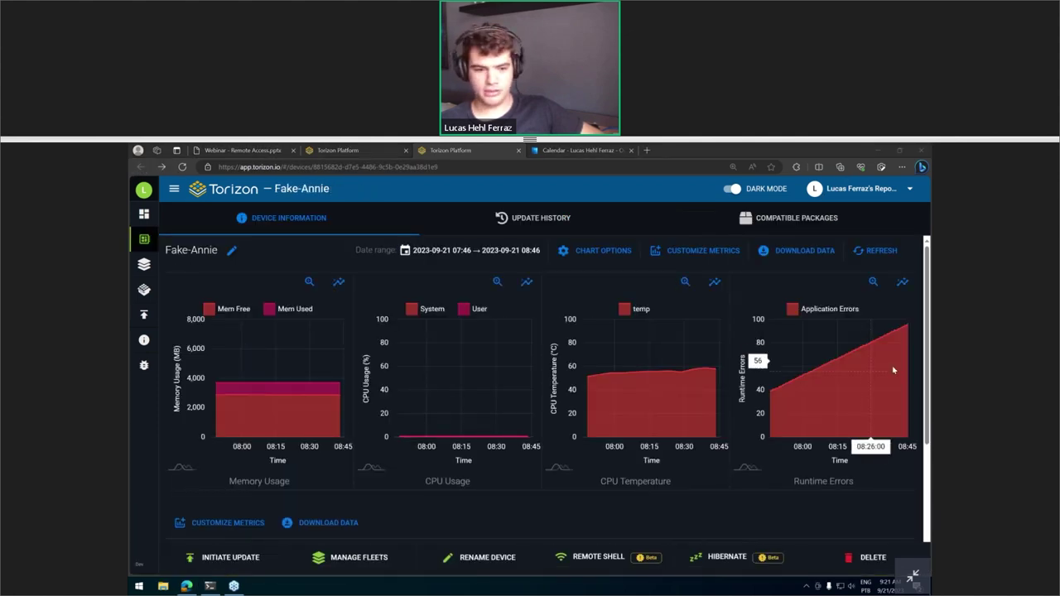
left_click(550, 513)
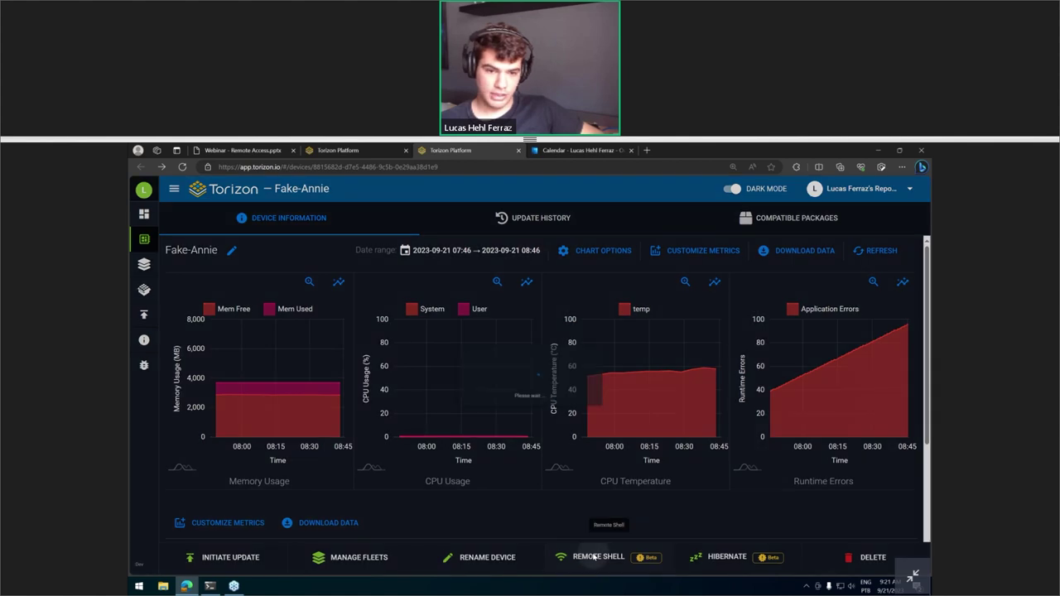
left_click(594, 557)
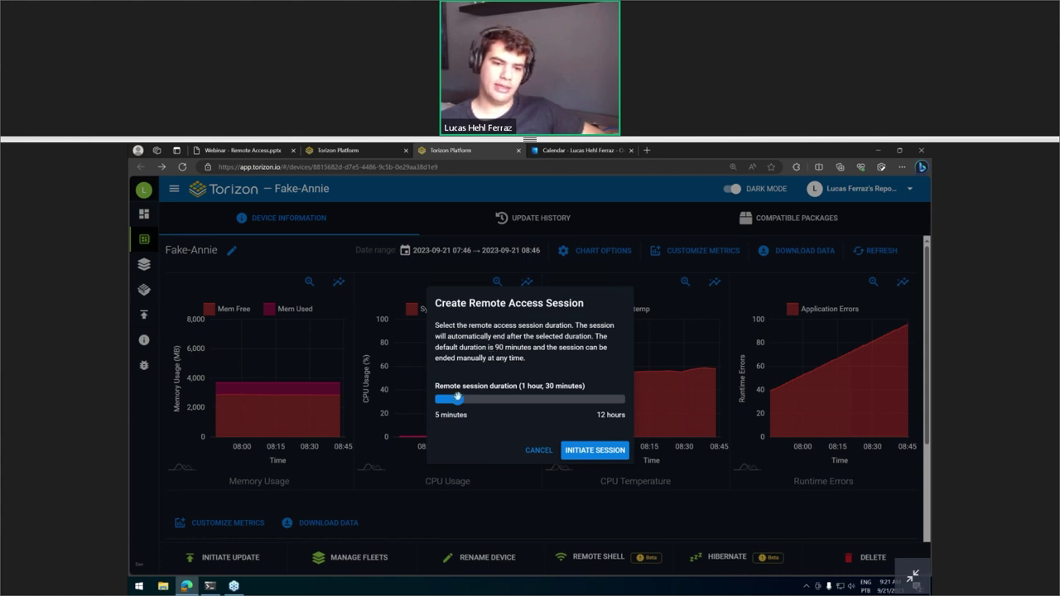
mouse_move(458, 399)
left_mouse_down()
mouse_move(479, 401)
mouse_move(458, 401)
left_mouse_up()
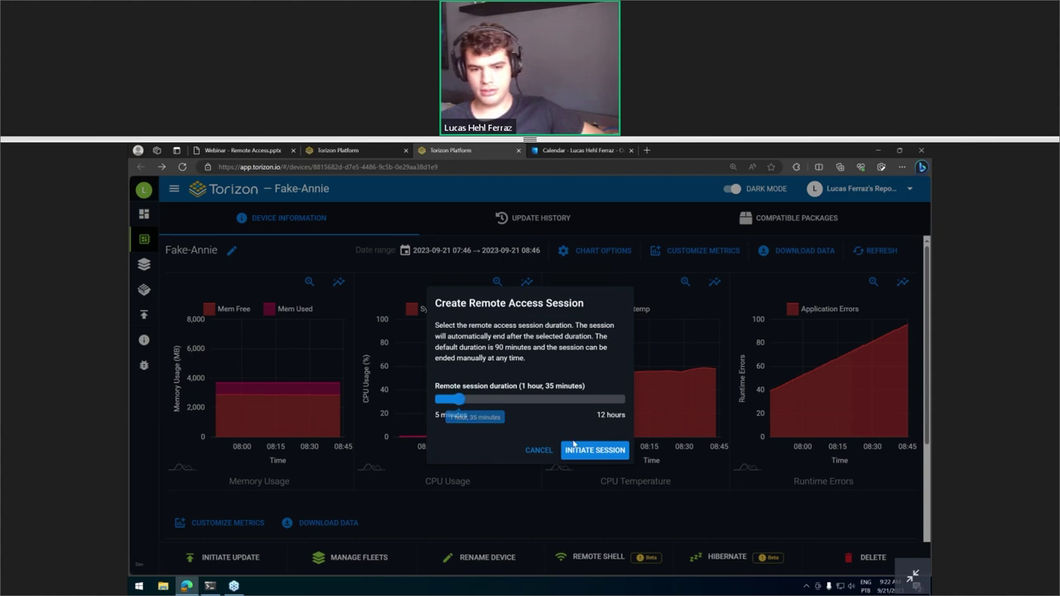
left_click(589, 450)
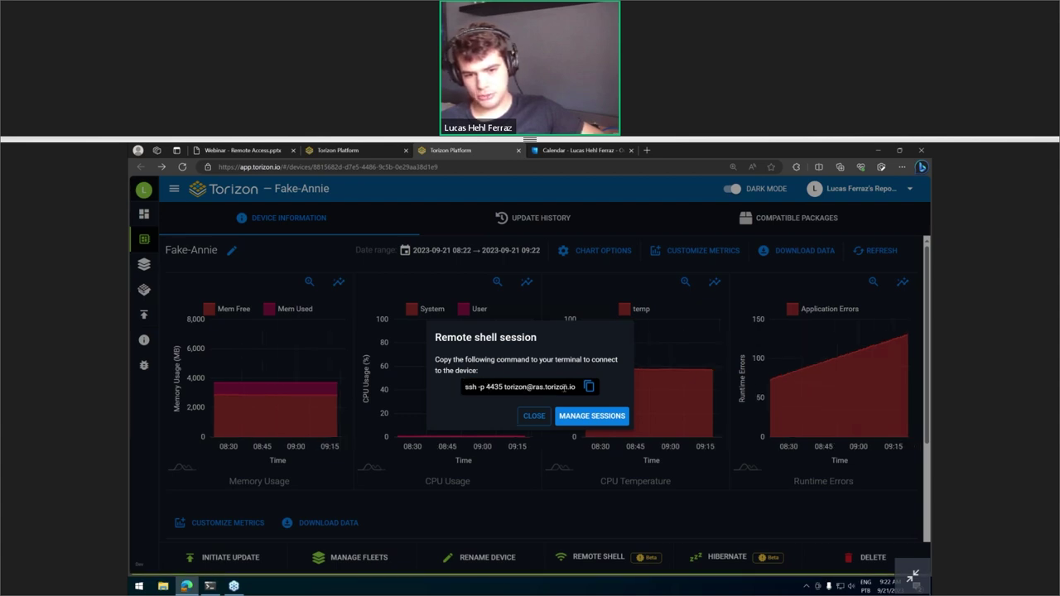
left_click(589, 387)
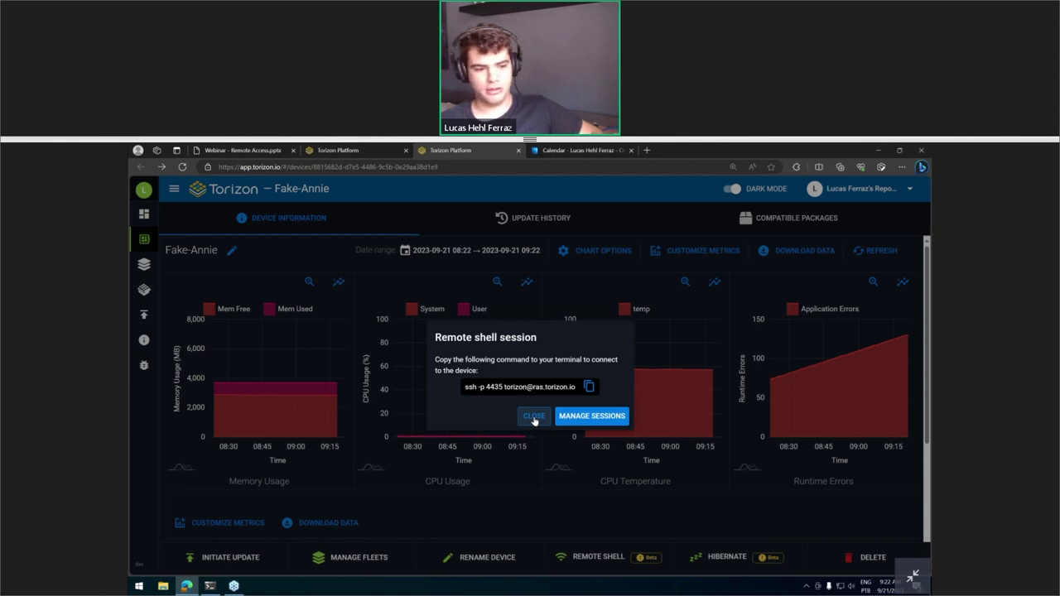
left_click(535, 416)
Step: Connect to Fake-Annie in PowerShell with the pasted ssh -p 4435 command, trusting the host key
key("alt+Tab")
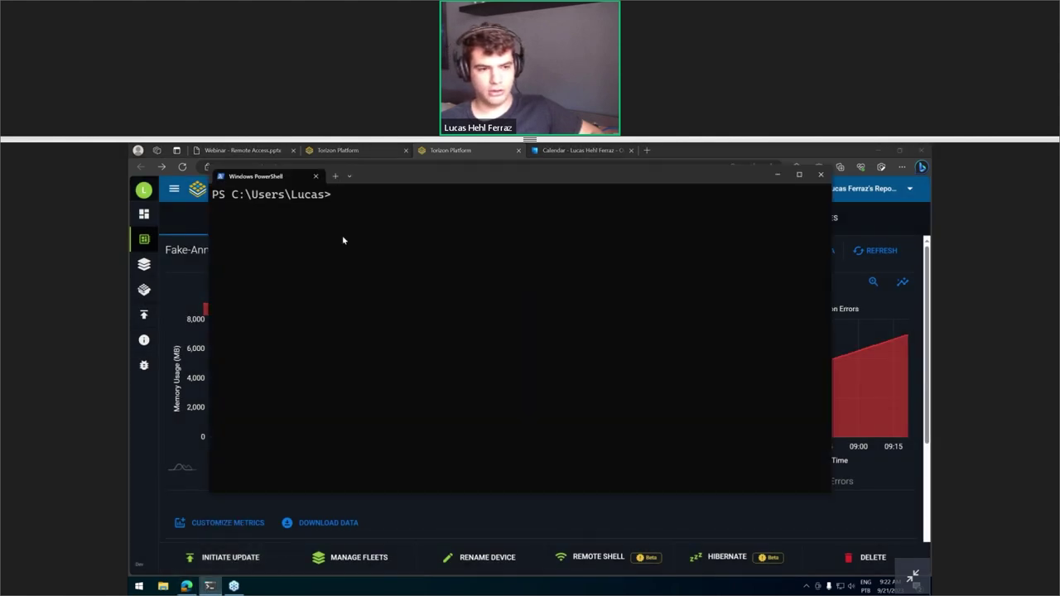
key("ctrl+v")
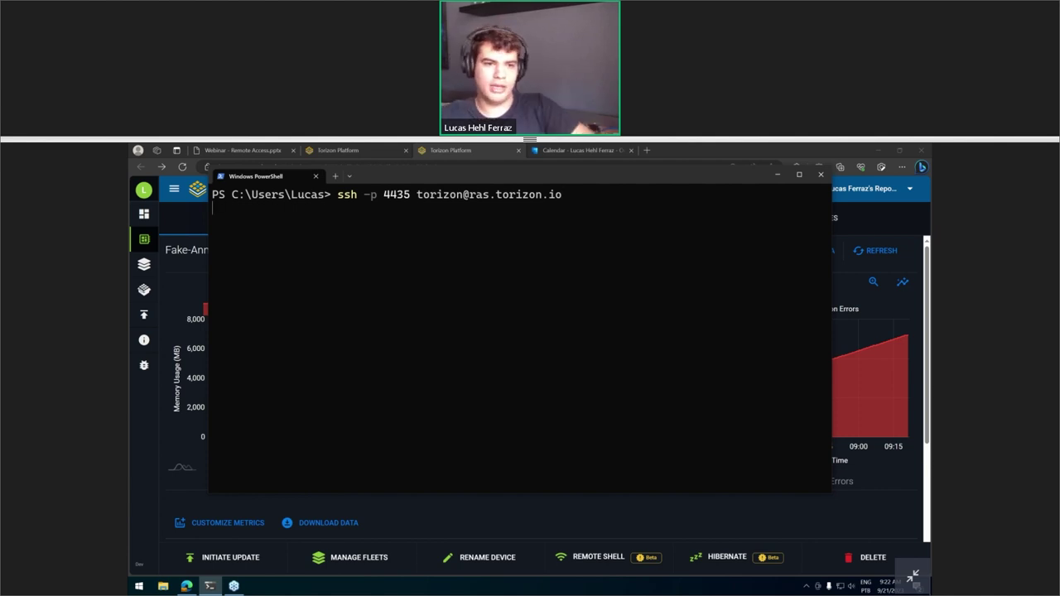
key("Return")
type("yes")
key("Return")
Step: Get a fresh device shell prompt and enter the dmesg command
left_click_drag(351, 235, 297, 235)
left_click(314, 235)
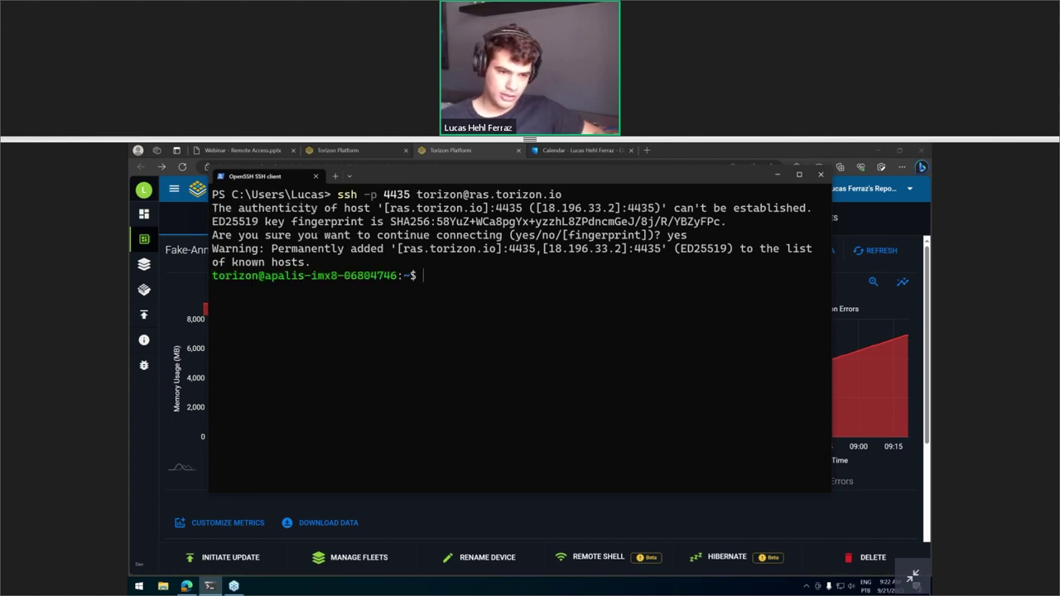
key("Return")
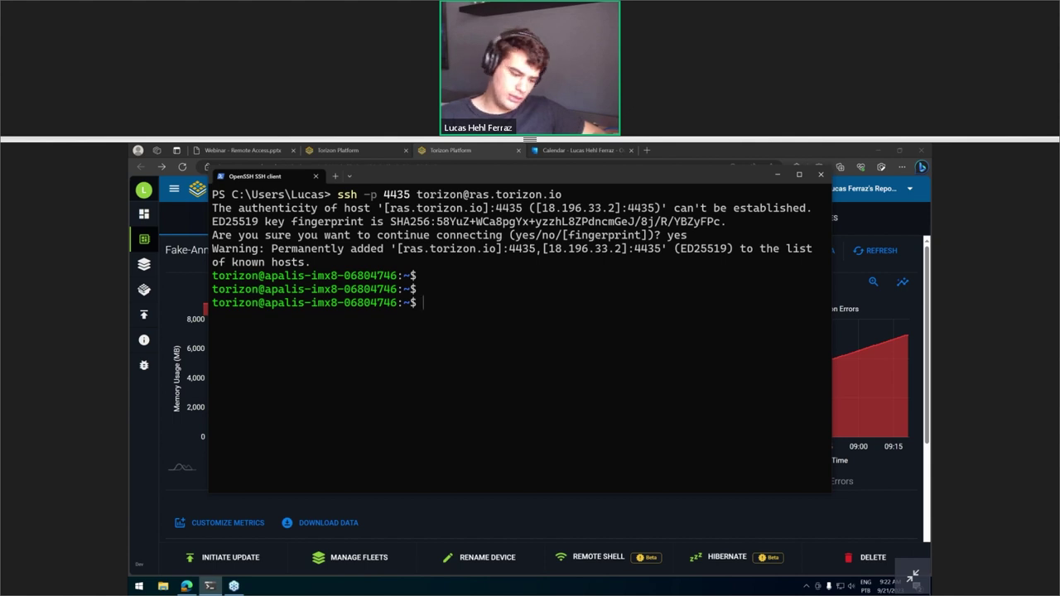
type("dmesg")
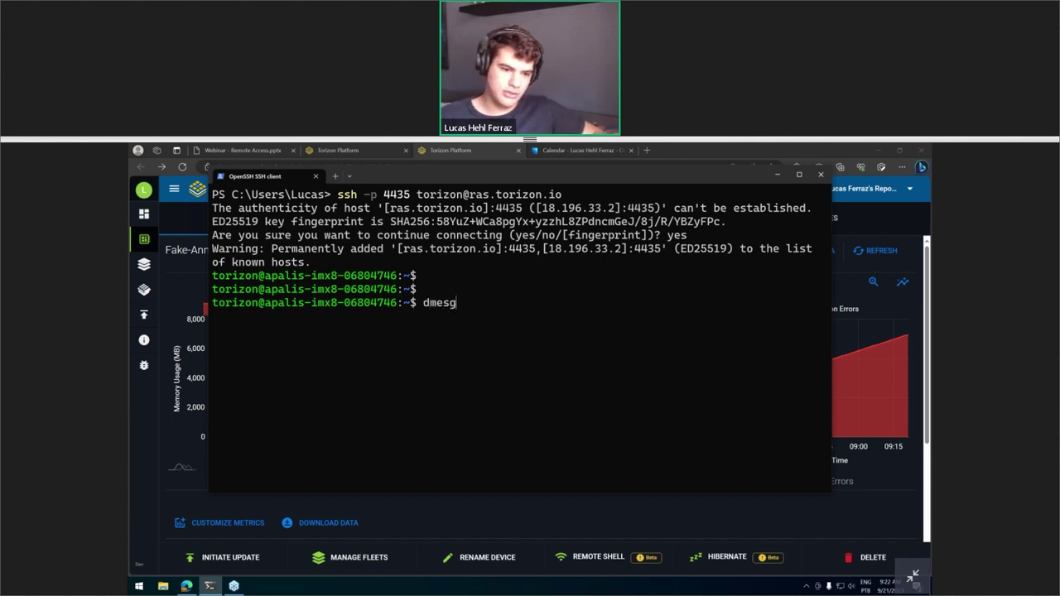
Step: Run dmesg to check the kernel log, then clear the terminal with Ctrl+L
key("Return")
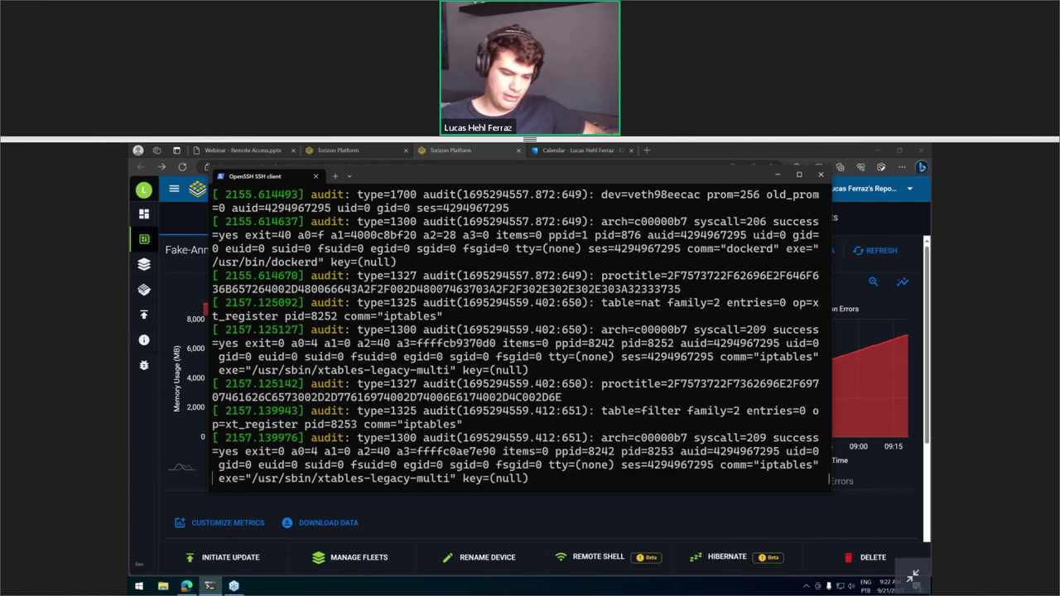
key("ctrl+l")
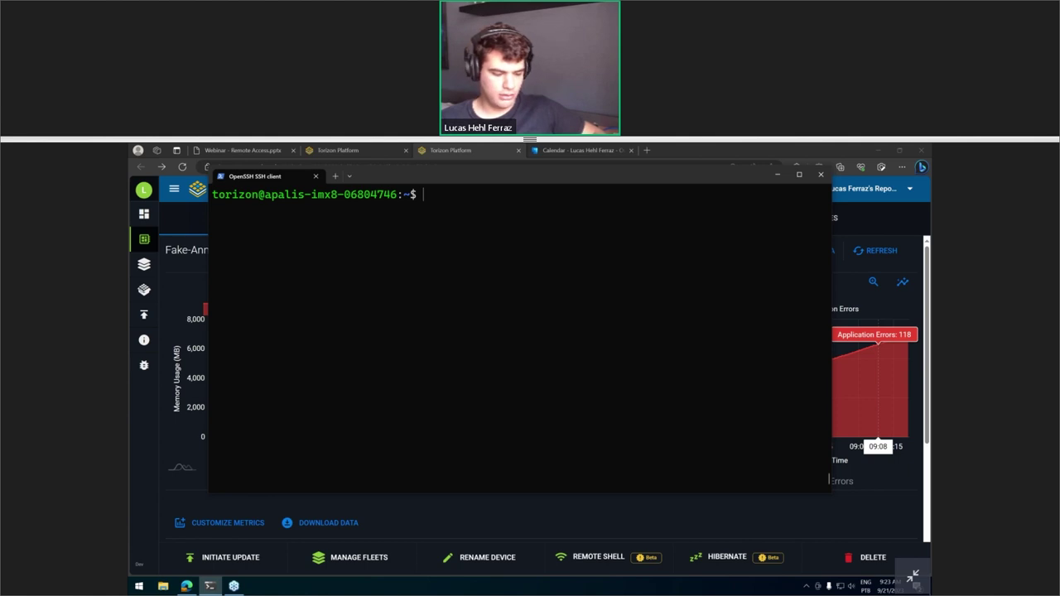
Step: Run docker ps, then show the torizon-main-1 container logs with docker logs
type("docker ps")
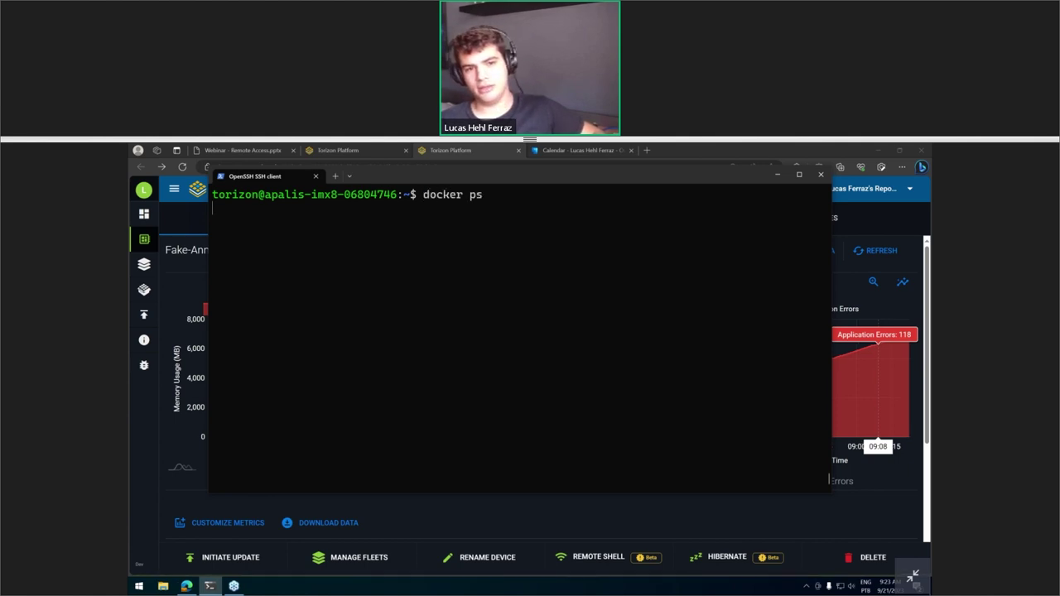
key("Return")
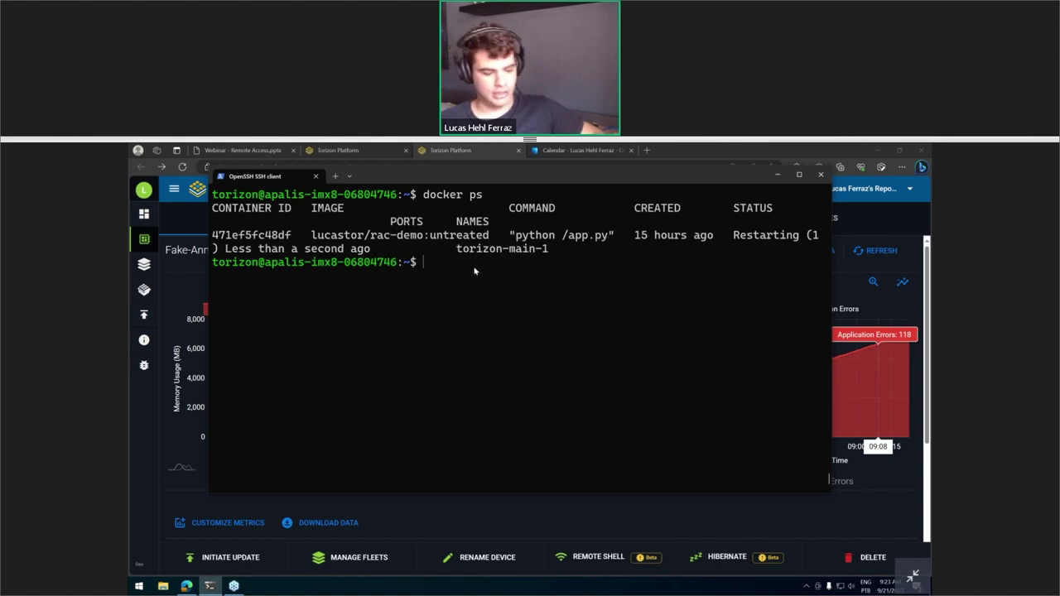
type("docker")
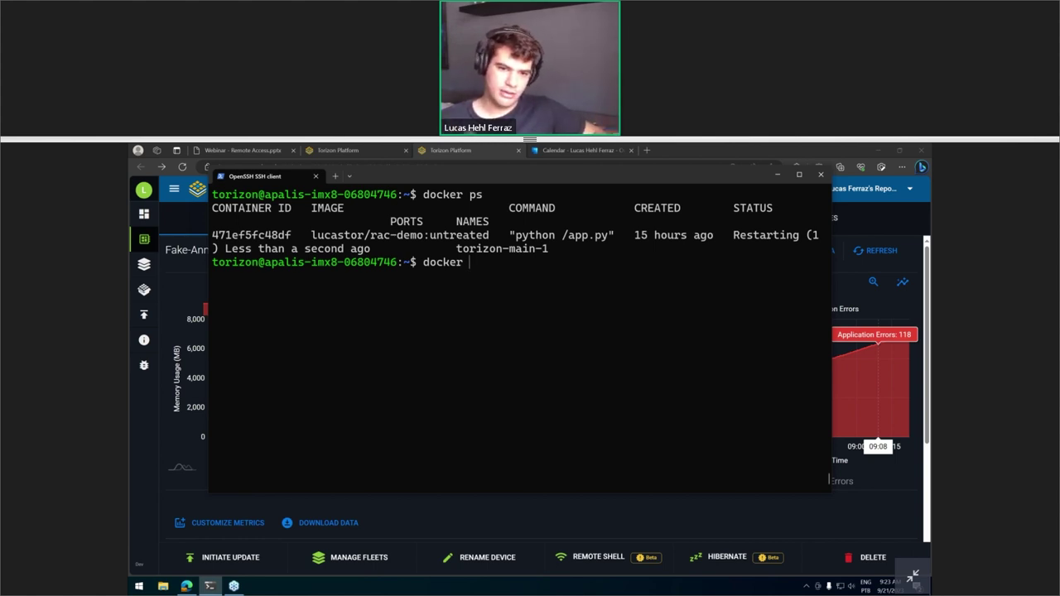
type("logs")
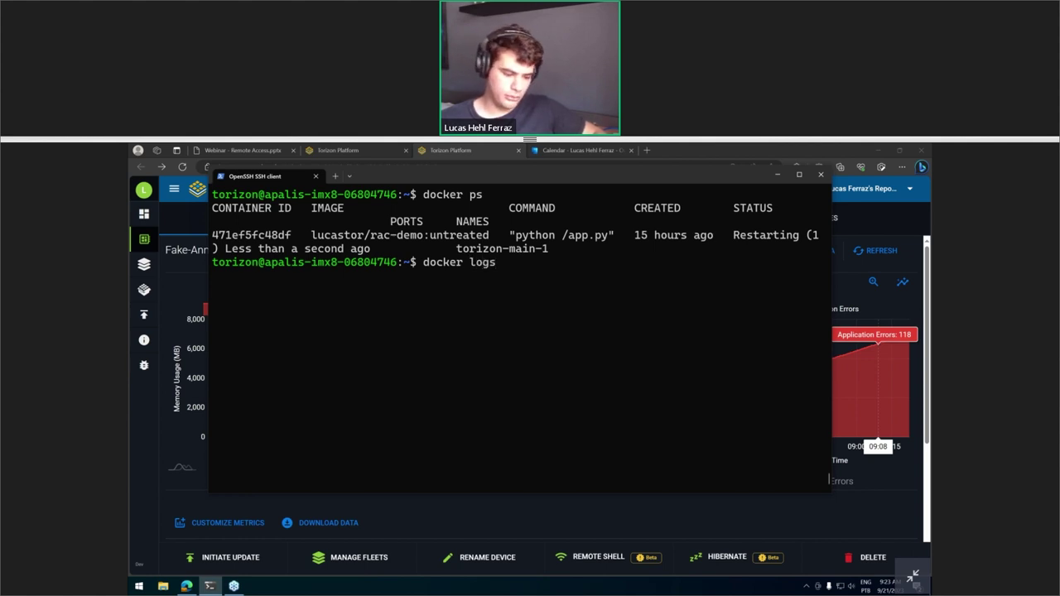
type(" tor")
key("Tab")
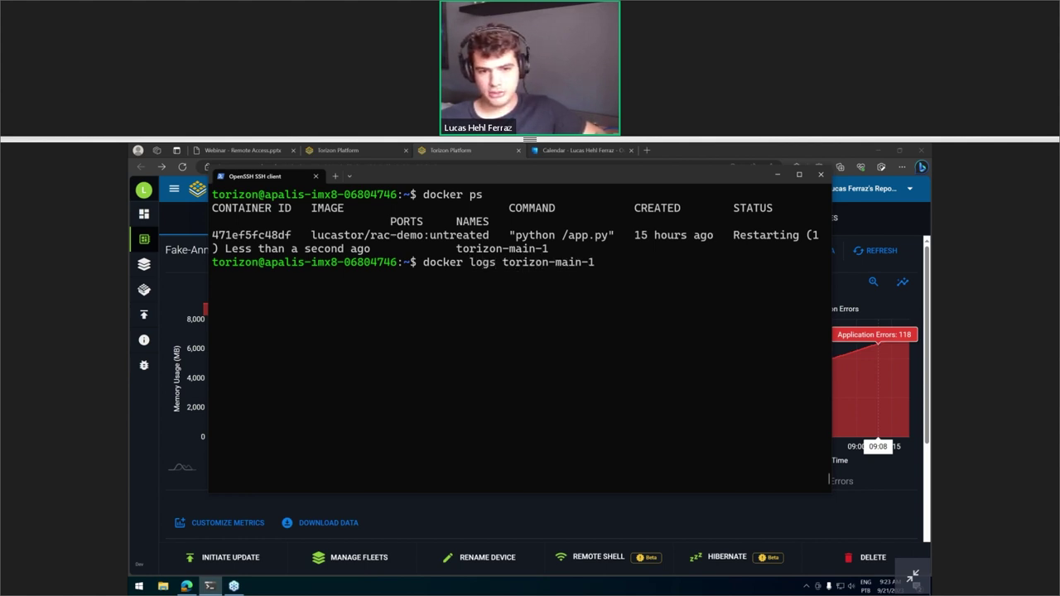
key("Return")
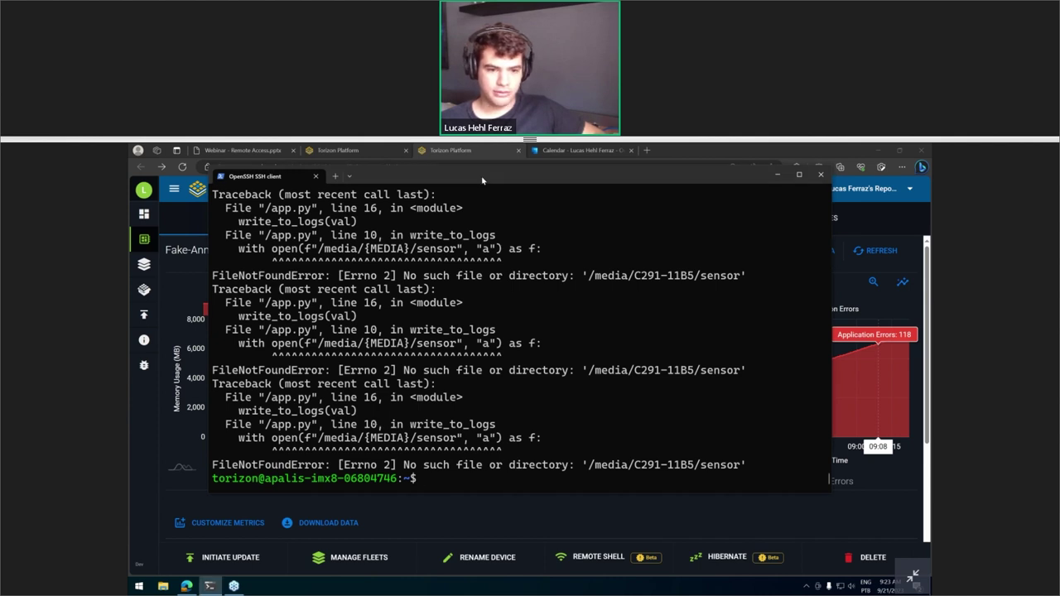
Step: Highlight the missing /media/C291-11B5 path and the word 'No' in the error, then clear the screen
left_click_drag(482, 181, 458, 183)
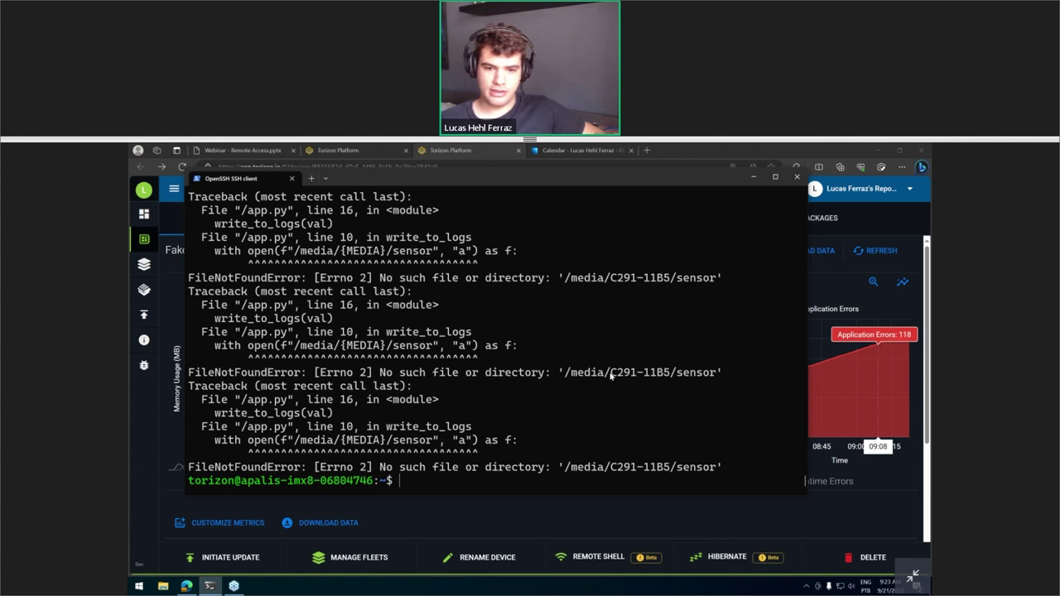
left_click_drag(605, 374, 668, 376)
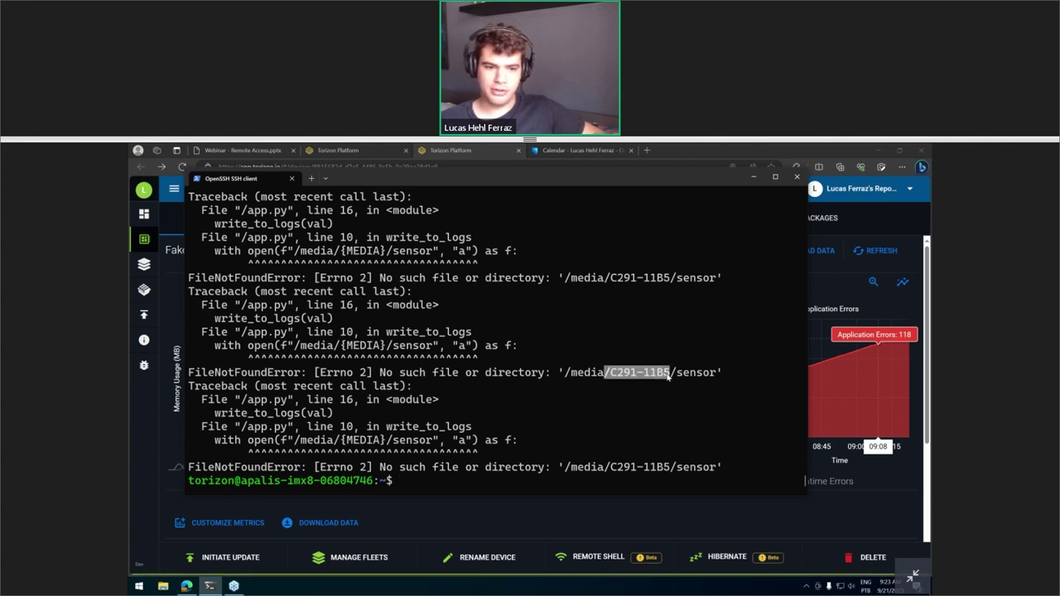
key("ctrl+c")
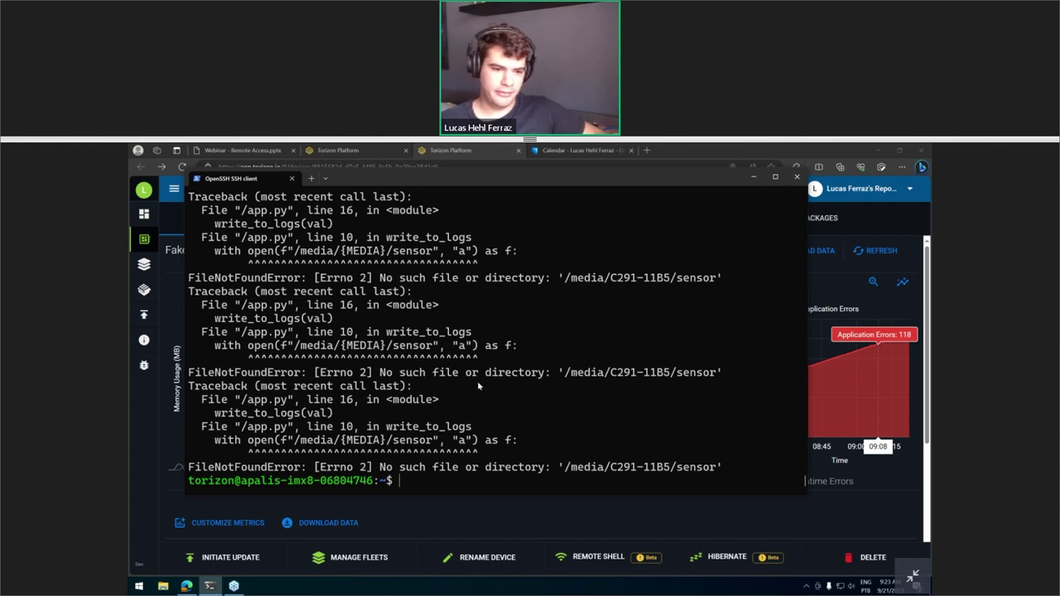
double_click(385, 374)
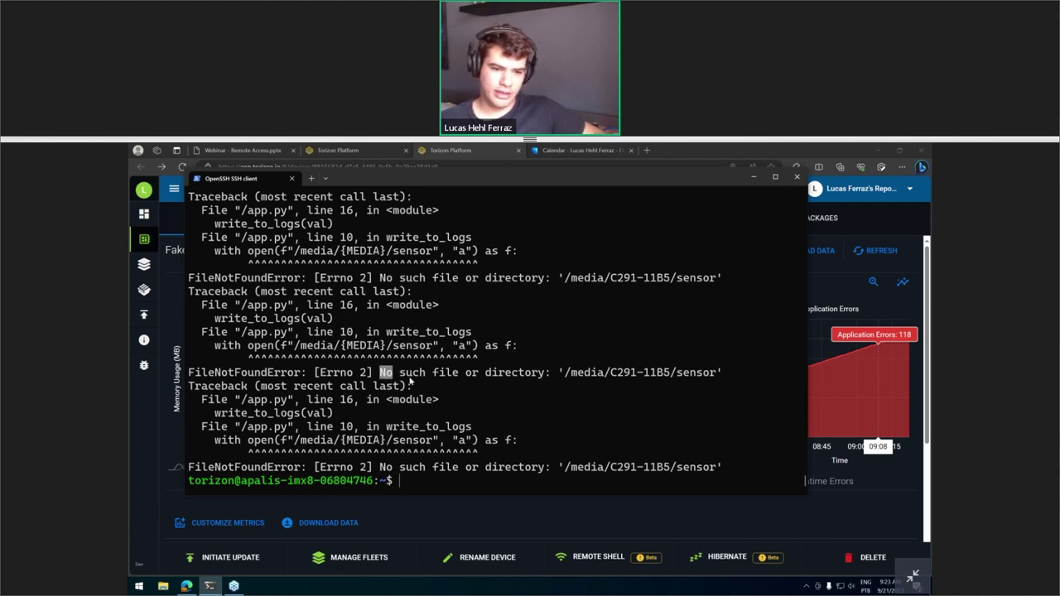
left_click(412, 381)
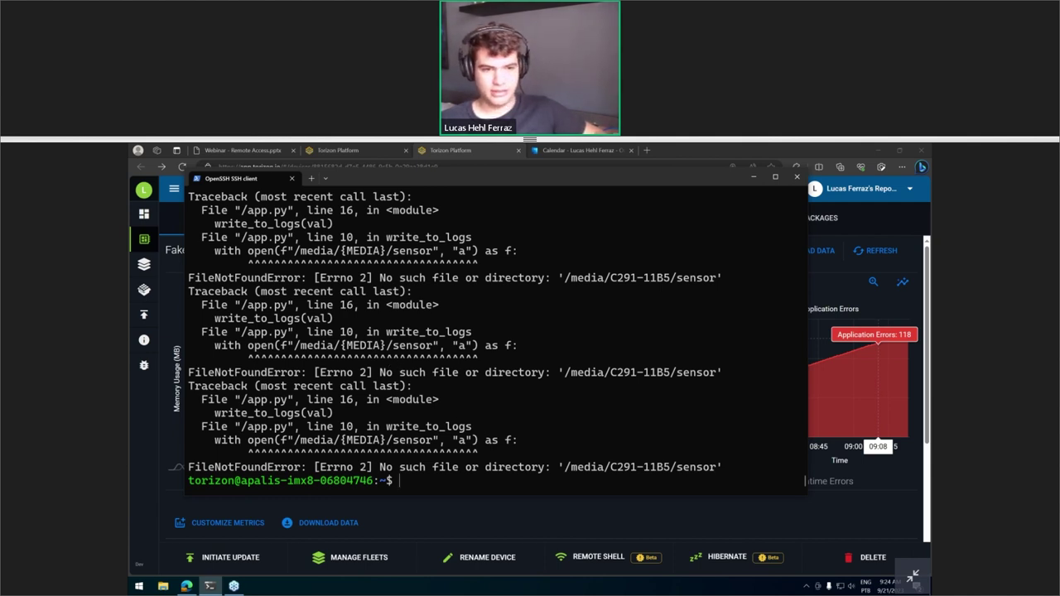
key("ctrl+l")
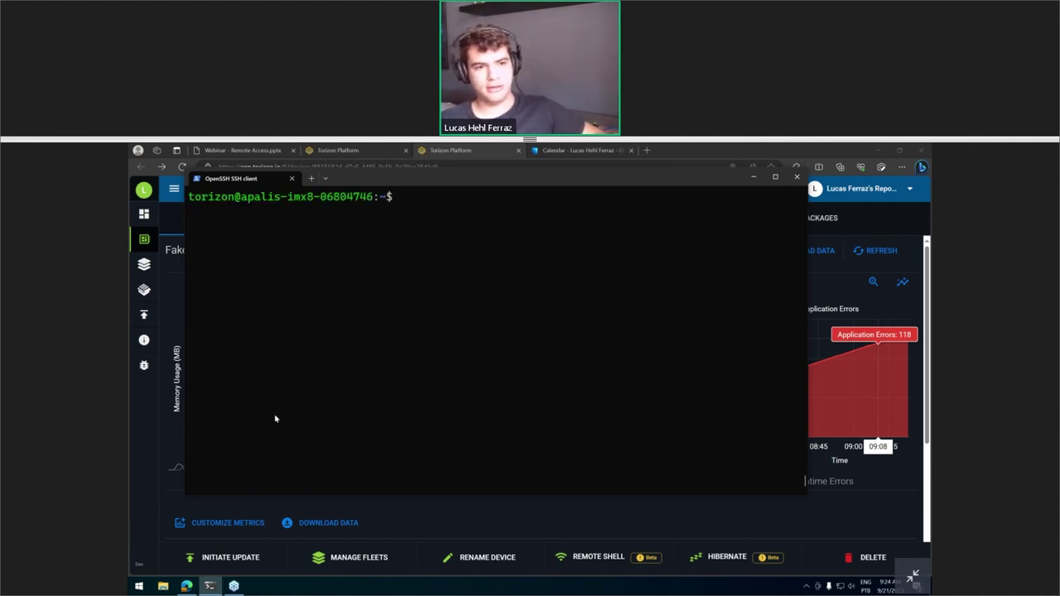
left_click(151, 455)
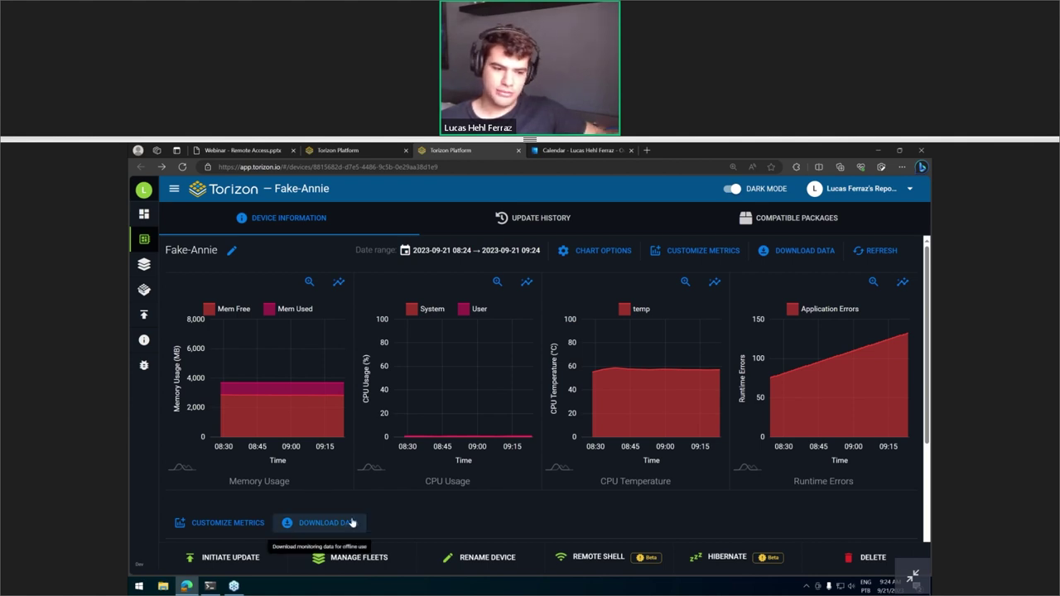
left_click(252, 548)
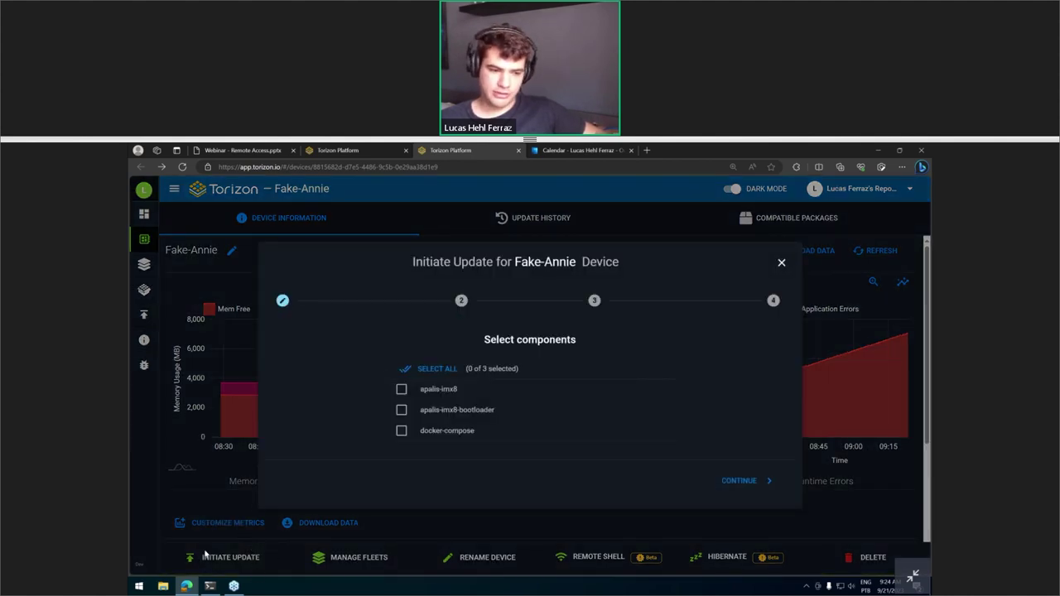
Step: Select docker-compose for the Fake-Annie update and pick package rac-demo, version treated
left_click(416, 439)
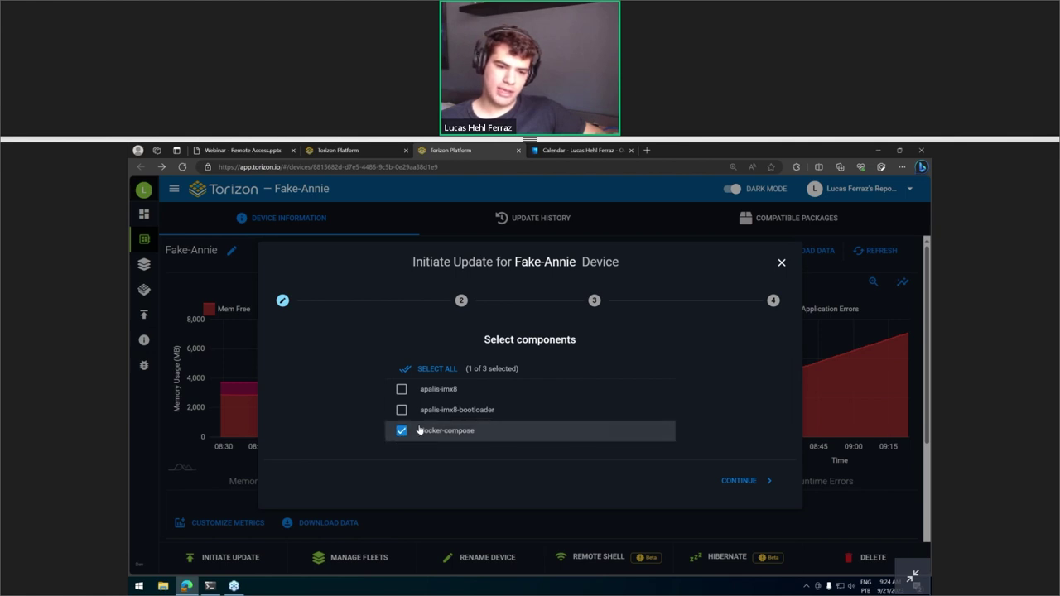
left_click(739, 481)
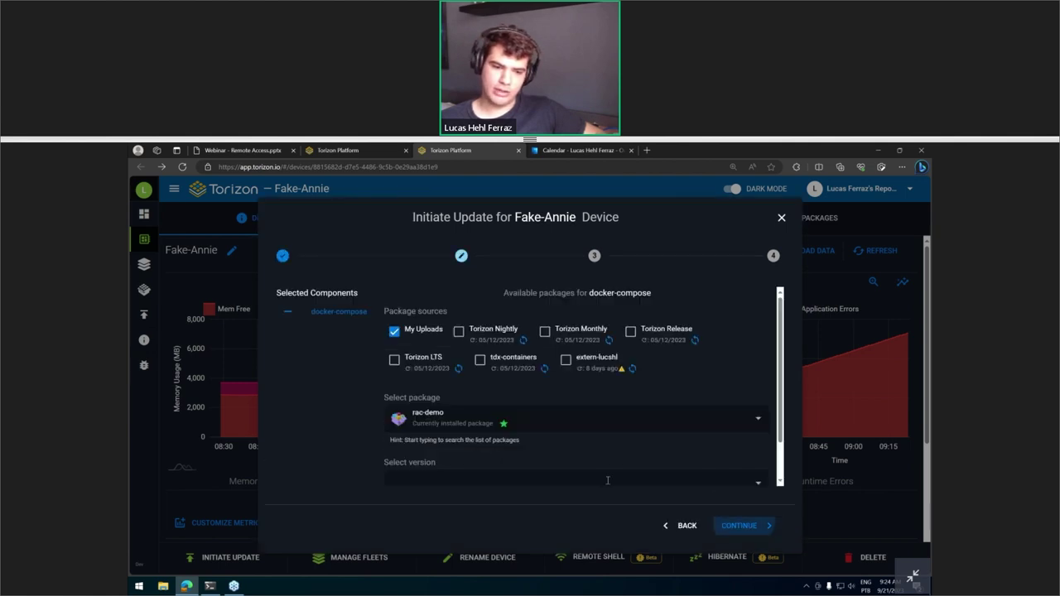
scroll(452, 432, "down", 1)
left_click(443, 454)
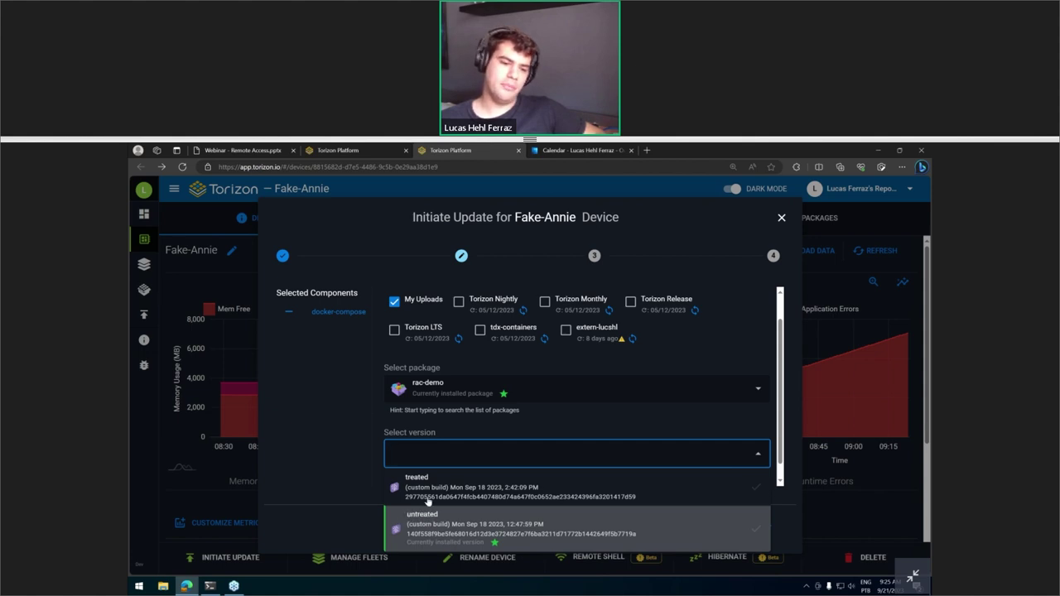
left_click(431, 486)
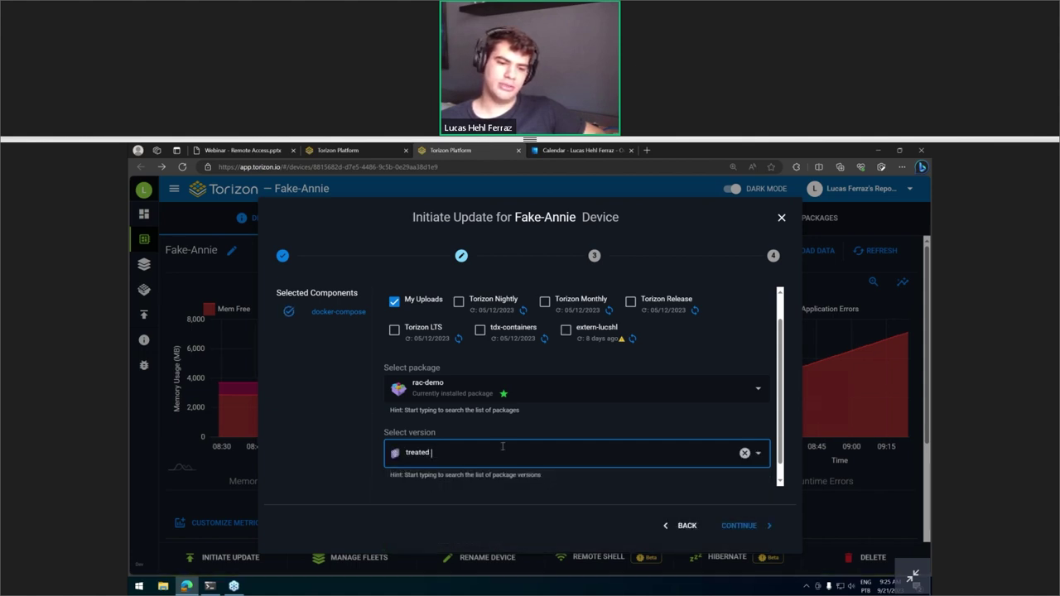
left_click(745, 527)
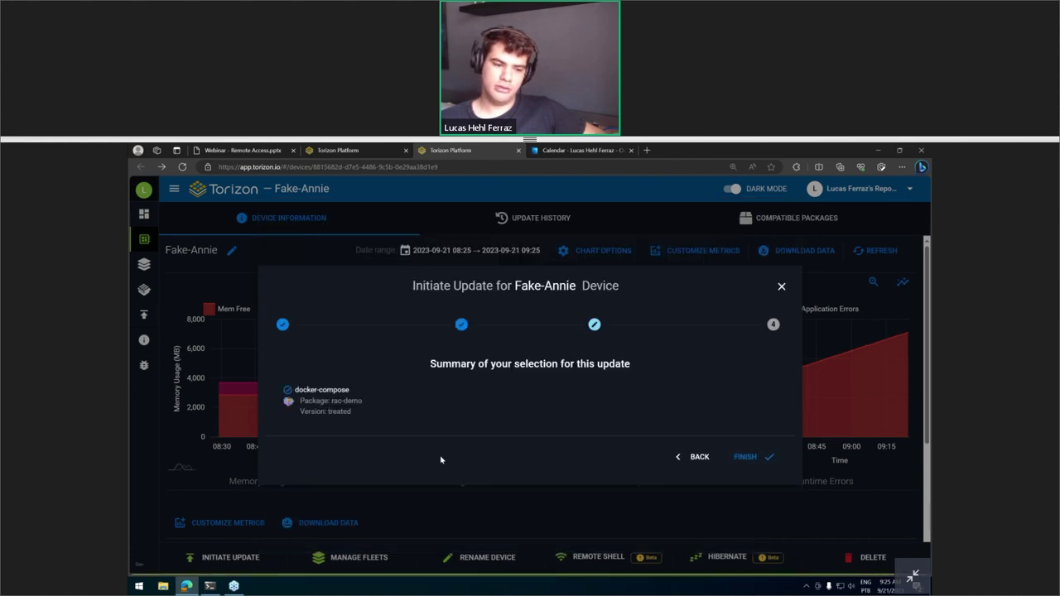
Step: Finish the wizard to queue the docker-compose update and dismiss the Update Assignment Report
left_click(732, 460)
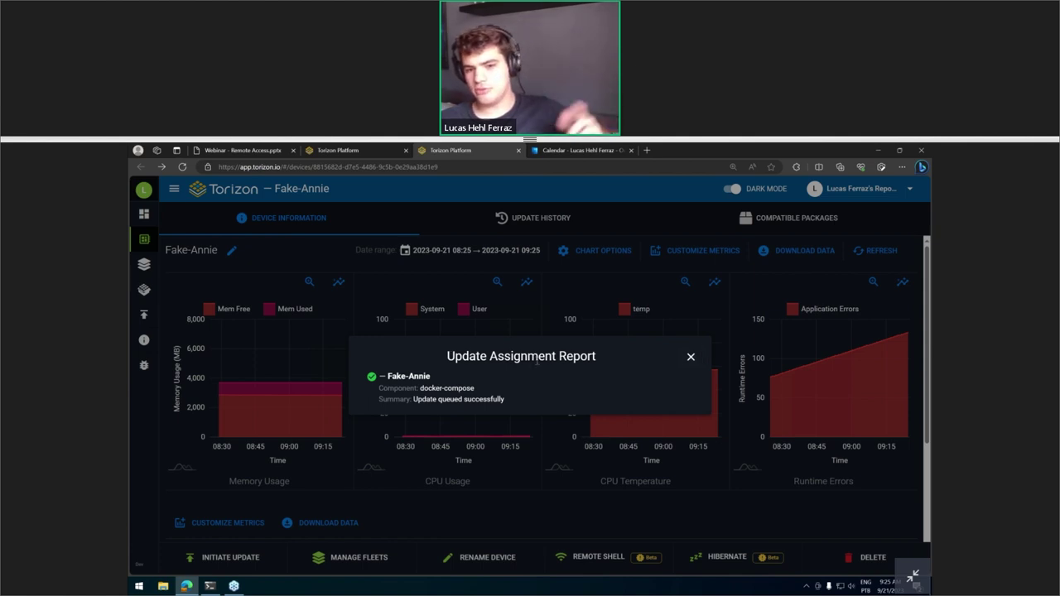
left_click_drag(447, 357, 597, 359)
left_click(602, 361)
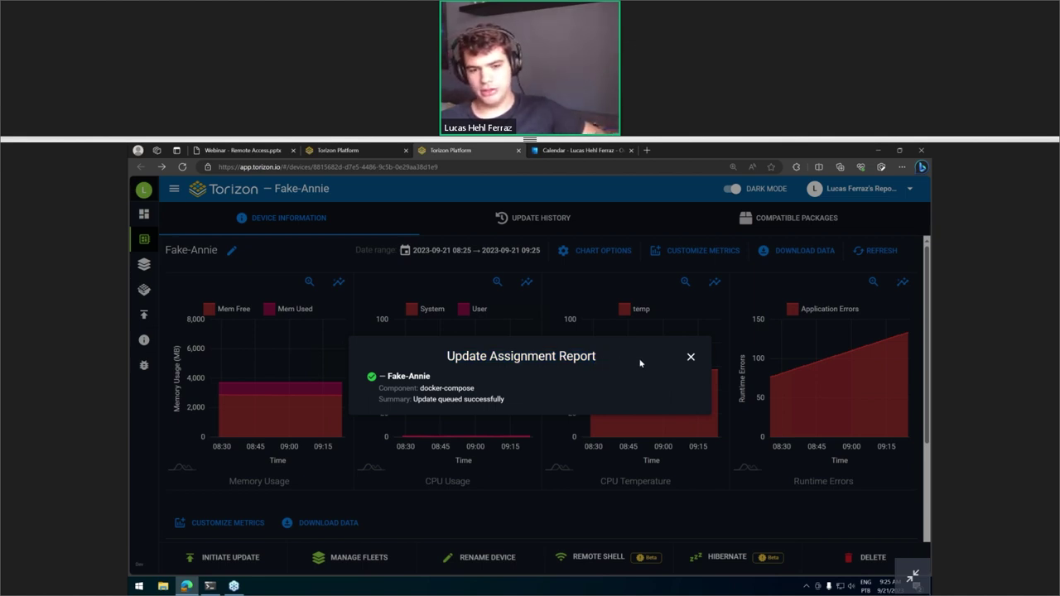
left_click(690, 358)
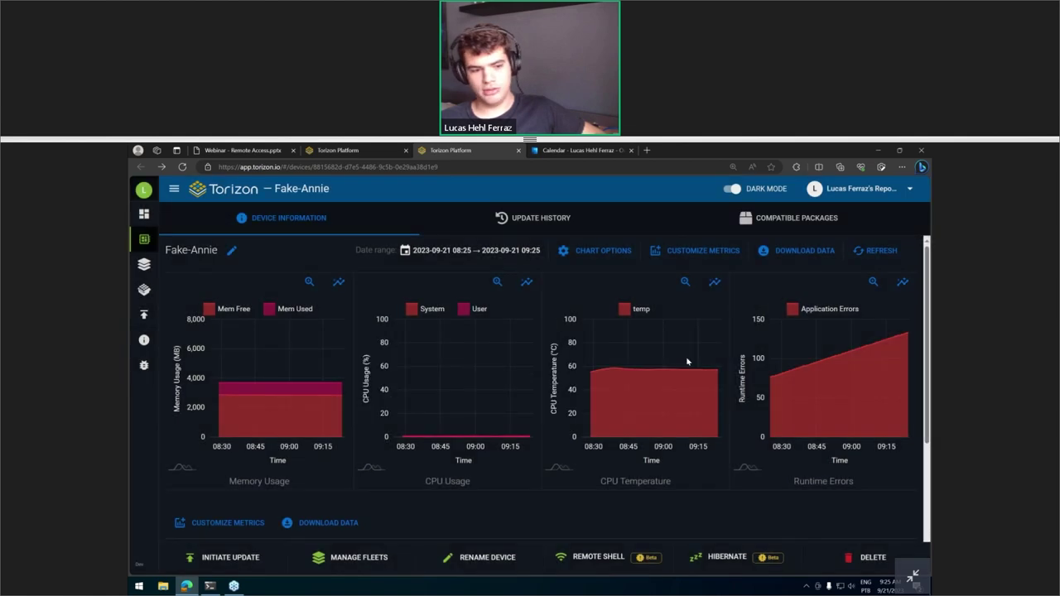
Step: Confirm the update shows as pending, then return to the presentation slideshow
scroll(688, 362, "down", 3)
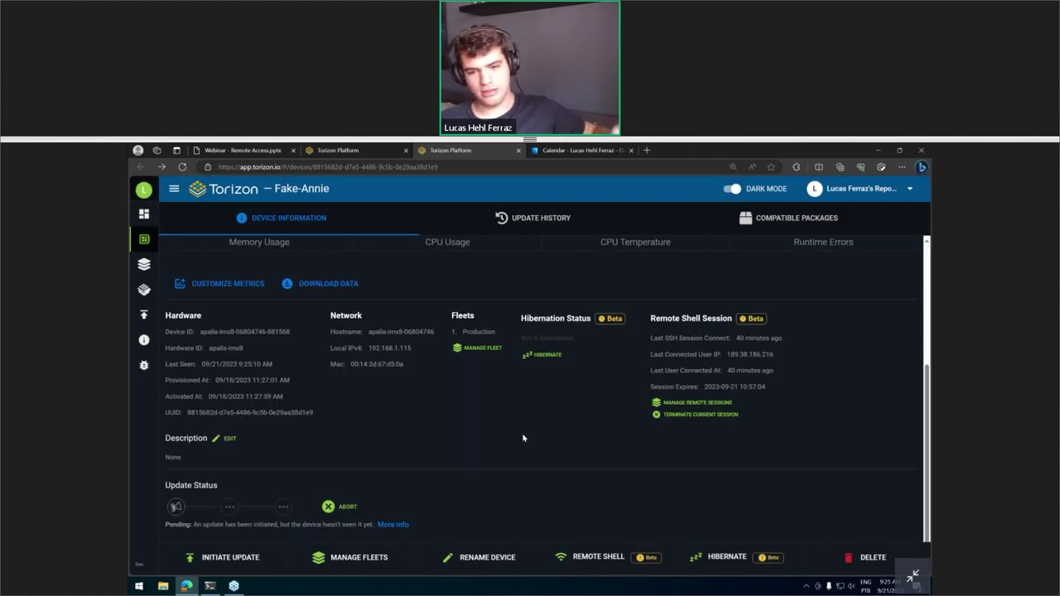
scroll(523, 439, "up", 1)
scroll(523, 439, "up", 3)
mouse_move(907, 338)
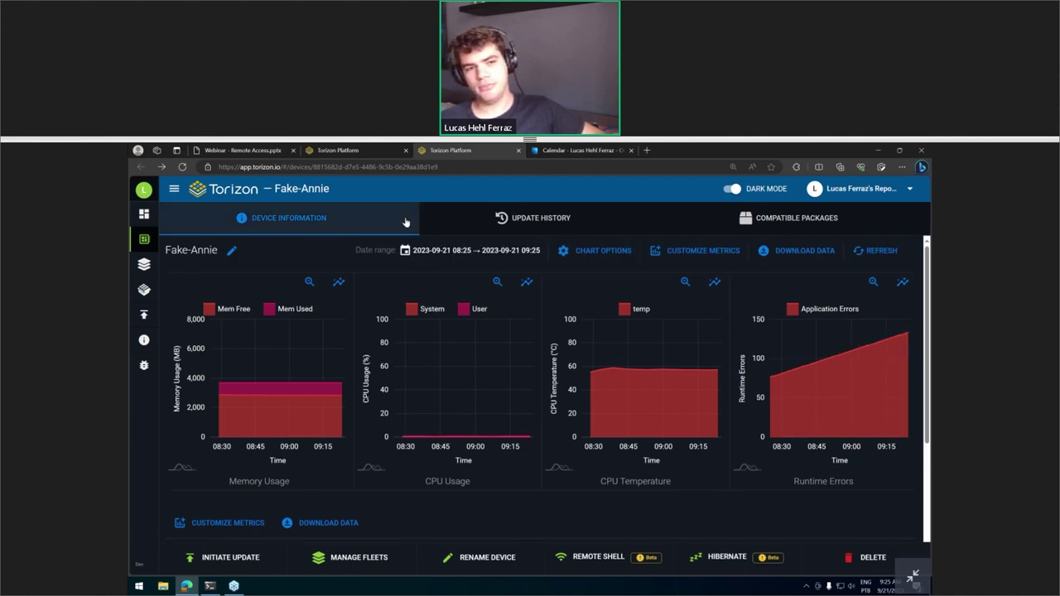
key("alt+Tab")
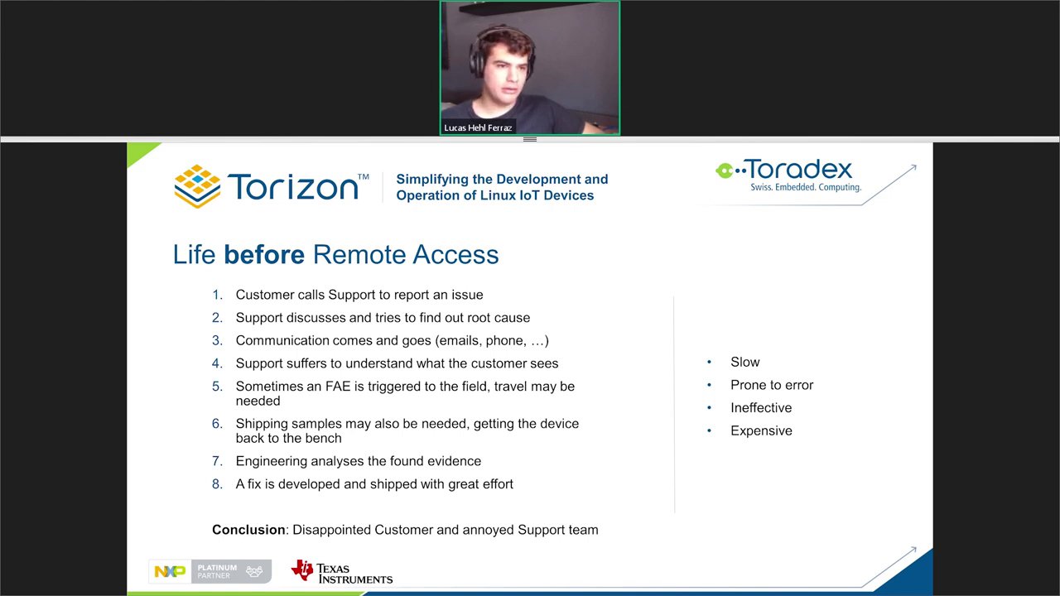